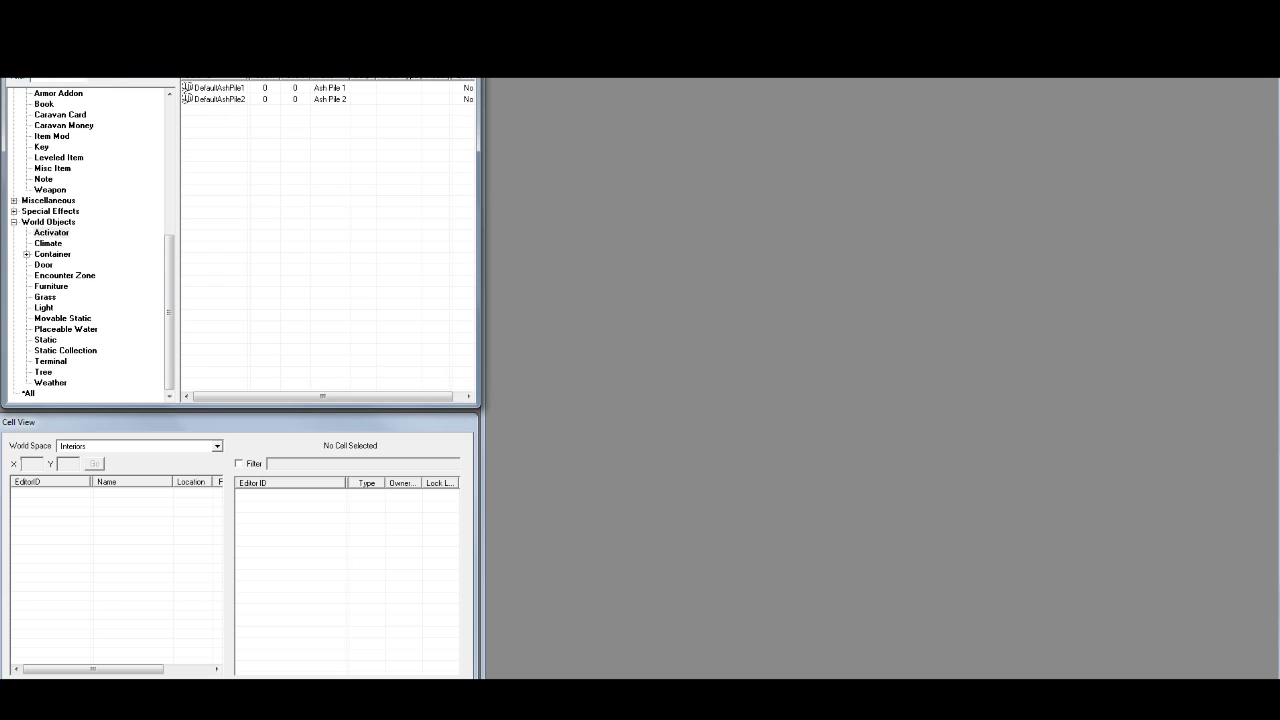
Load only FalloutNV.esm, deselecting DeadMoney.esm, HonestHearts.esm, OldWorldBlues.esm, LonesomeRoad.esm and the Gun Runners' Arsenal master file.
click(28, 35)
double_click(487, 299)
double_click(485, 322)
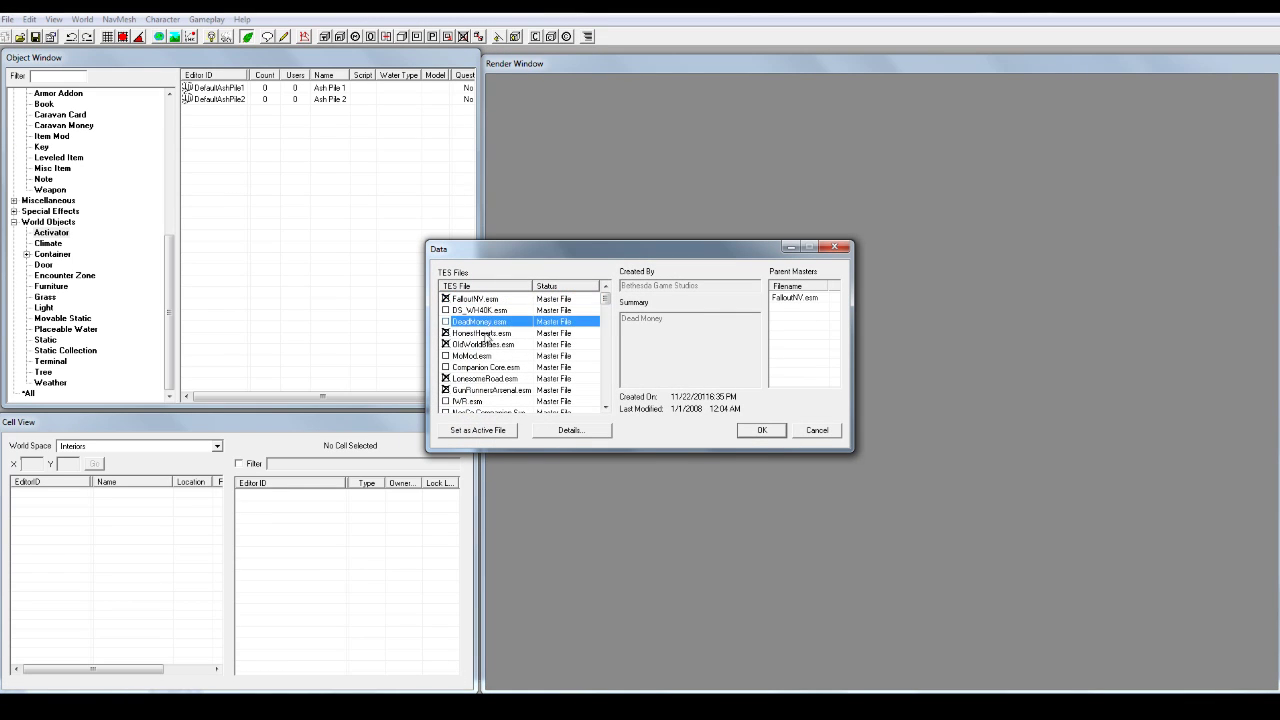
double_click(485, 334)
double_click(485, 345)
double_click(485, 379)
double_click(485, 390)
mouse_move(606, 299)
mouse_down()
mouse_move(602, 411)
mouse_move(599, 294)
mouse_up()
click(490, 301)
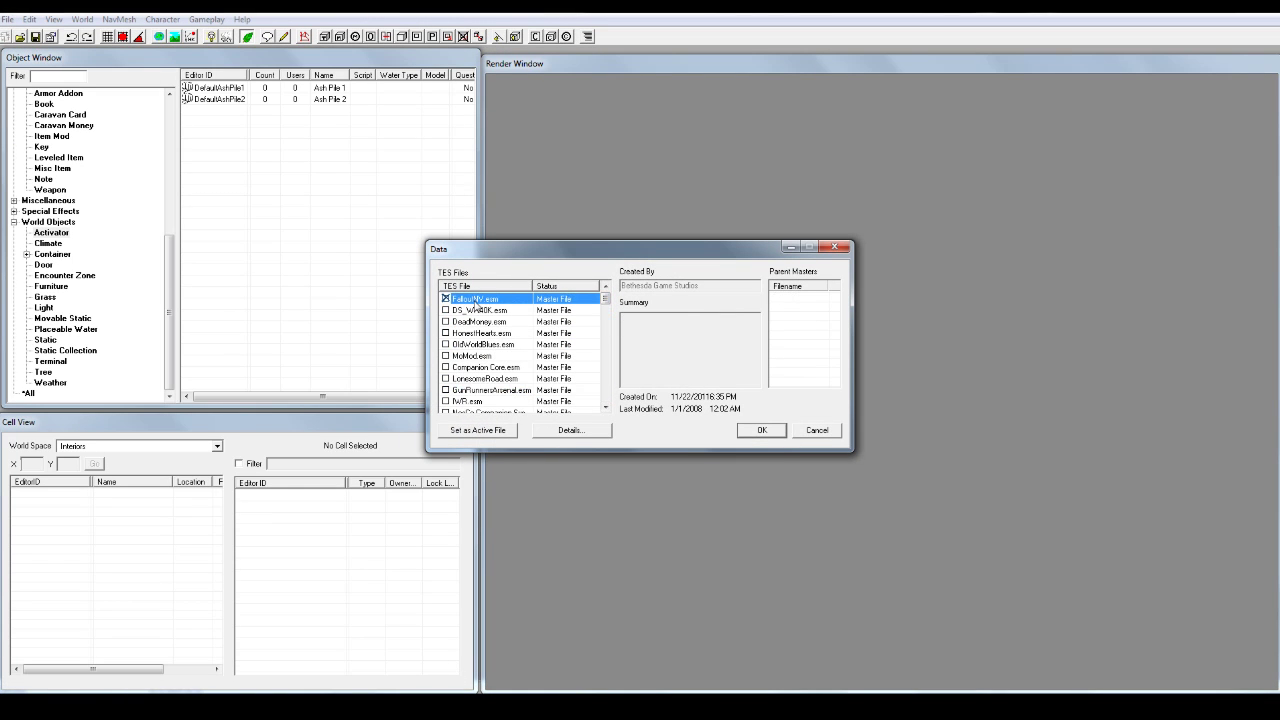
click(760, 430)
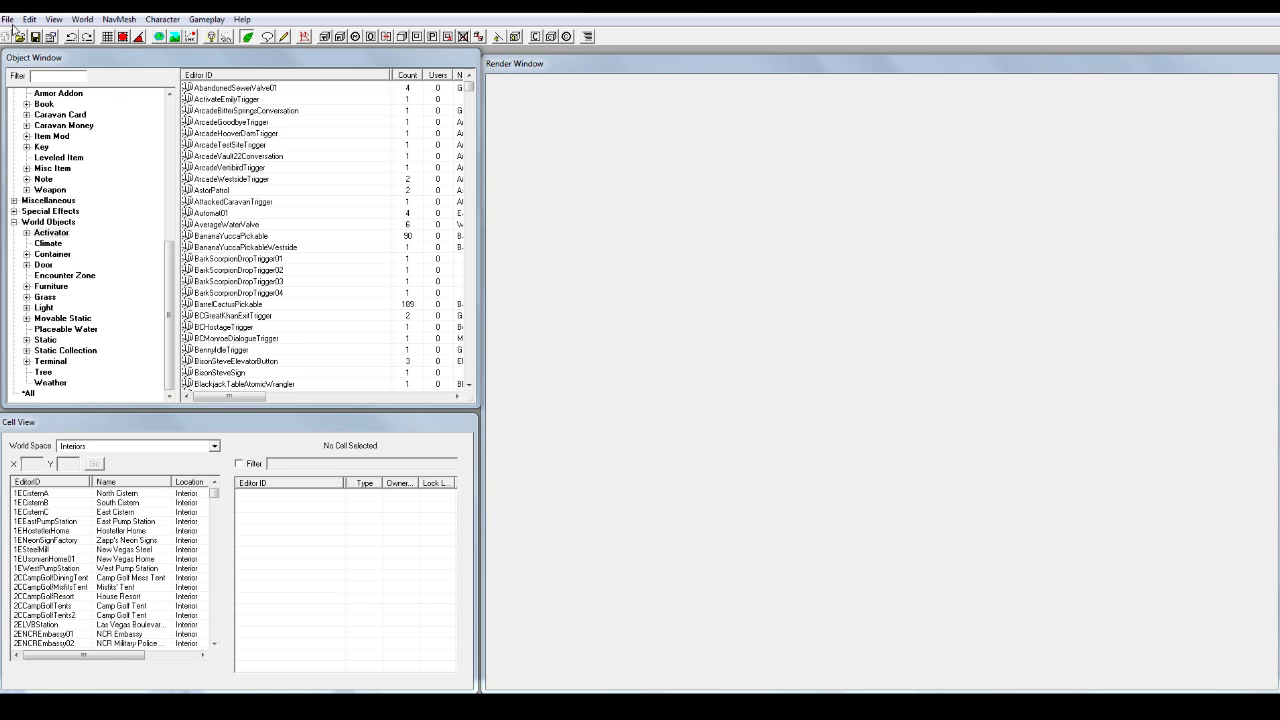
Shift the Render Window and Cell View slightly higher to uncover the status bar.
drag(169, 263, 169, 154)
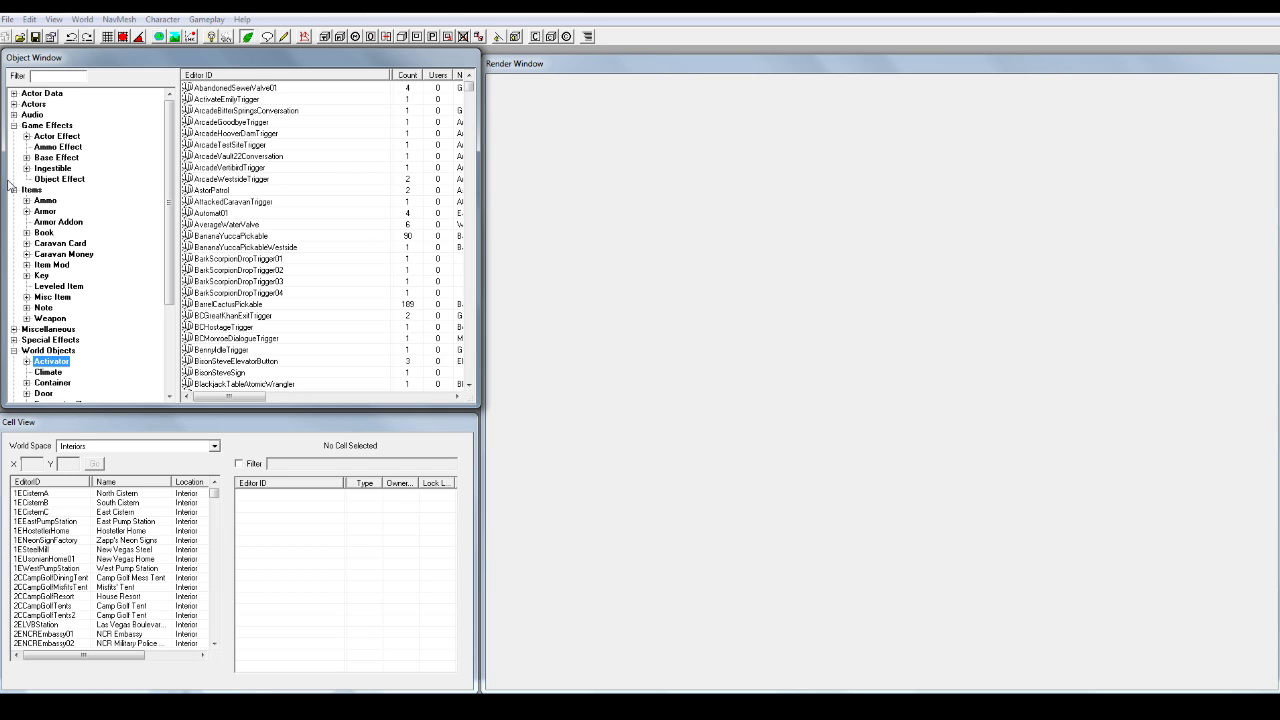
click(533, 72)
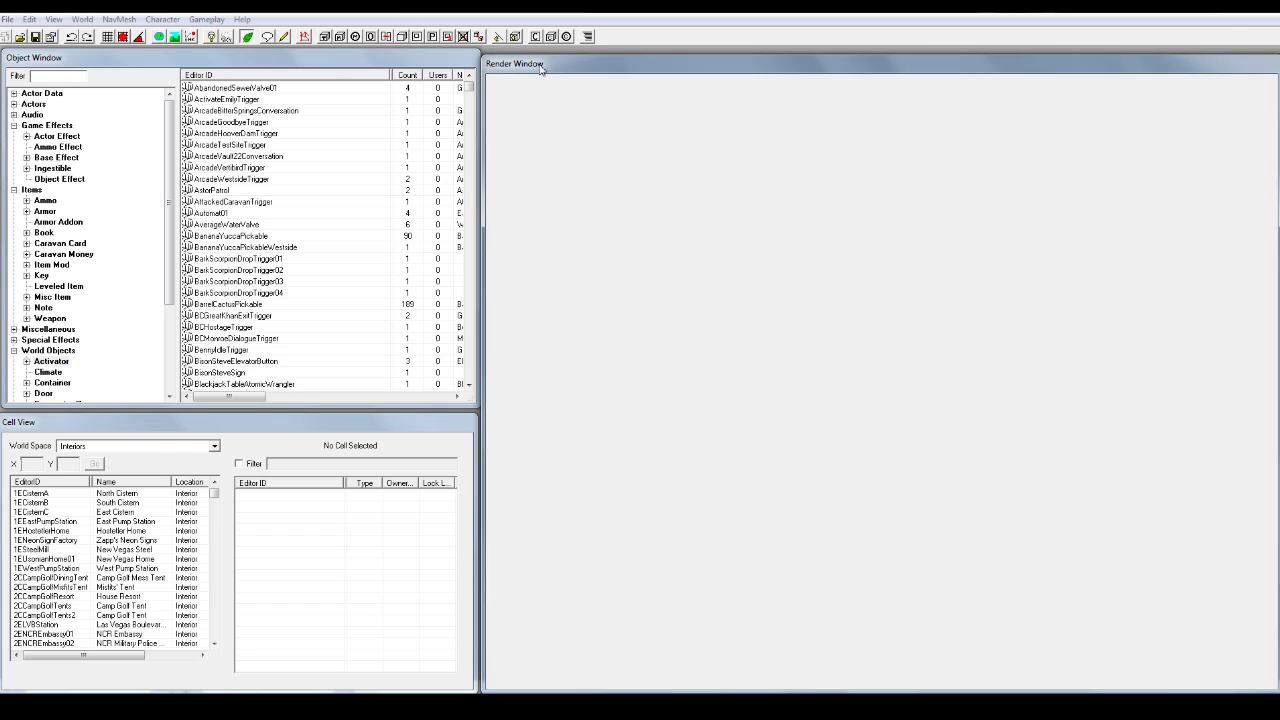
drag(280, 423, 286, 415)
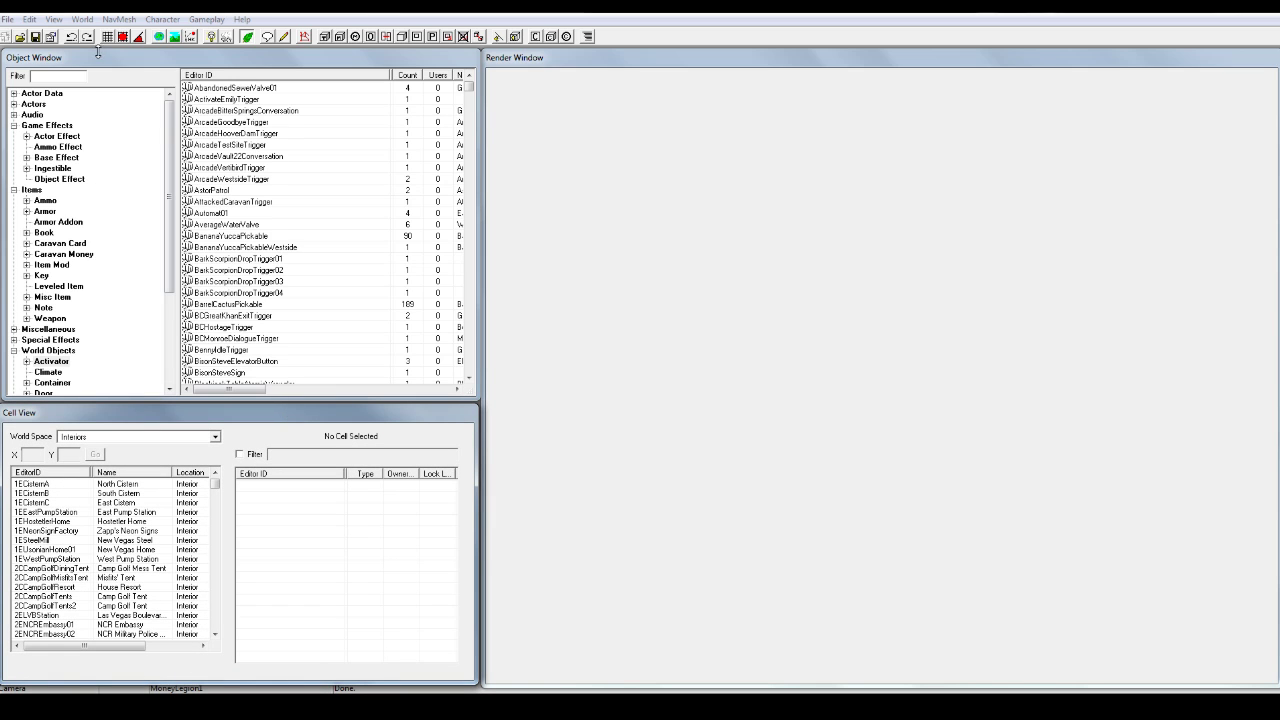
Collapse the Game Effects category, expand Actors, and view its Creature and NPC objects.
click(42, 137)
click(14, 125)
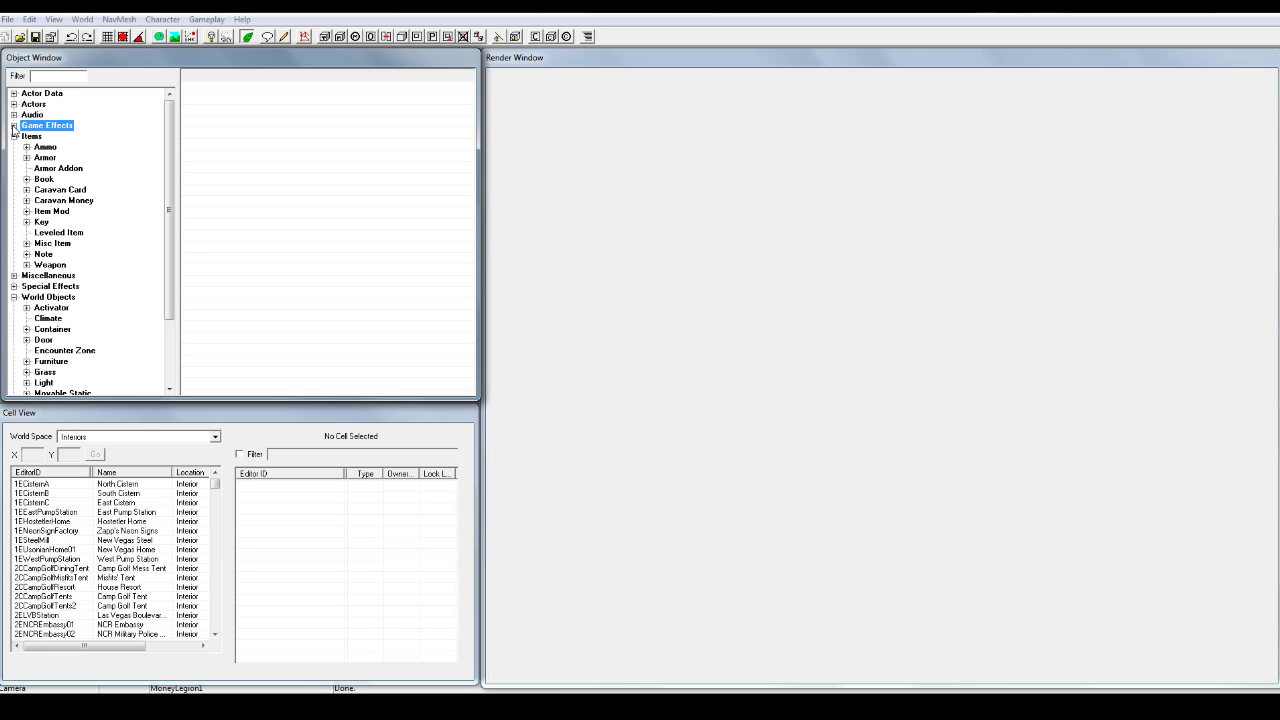
click(14, 104)
click(33, 105)
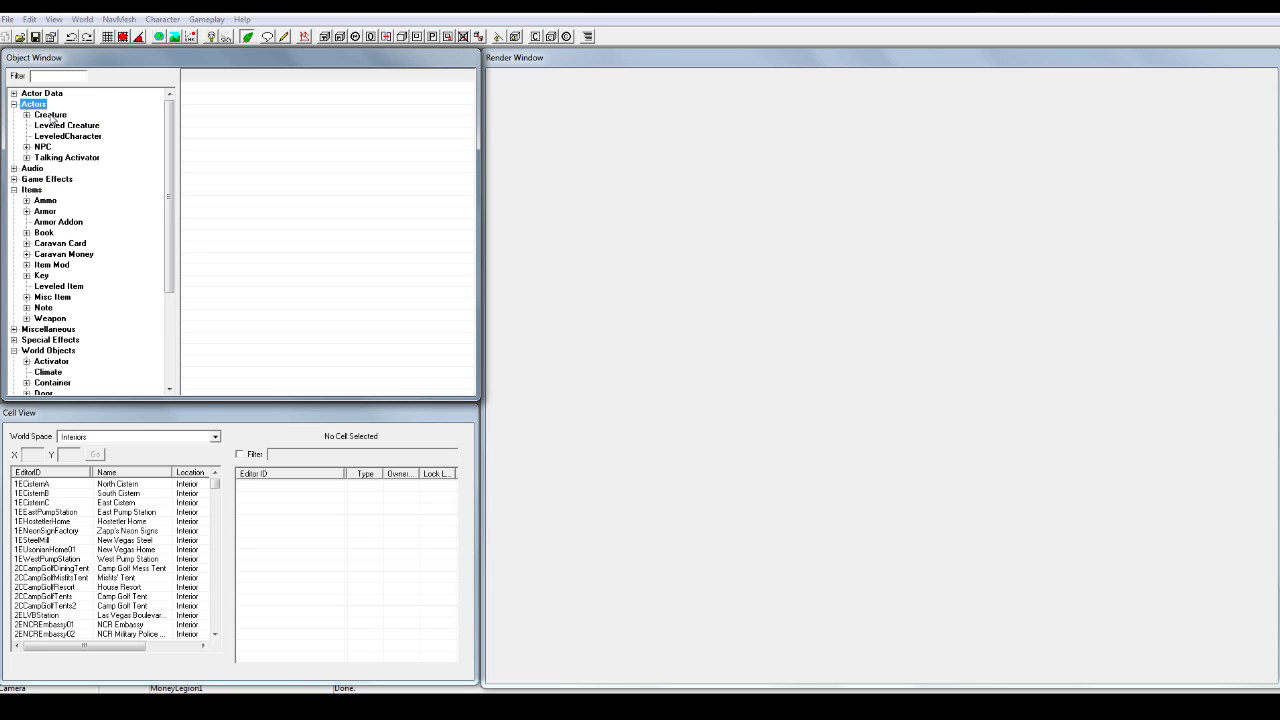
click(50, 115)
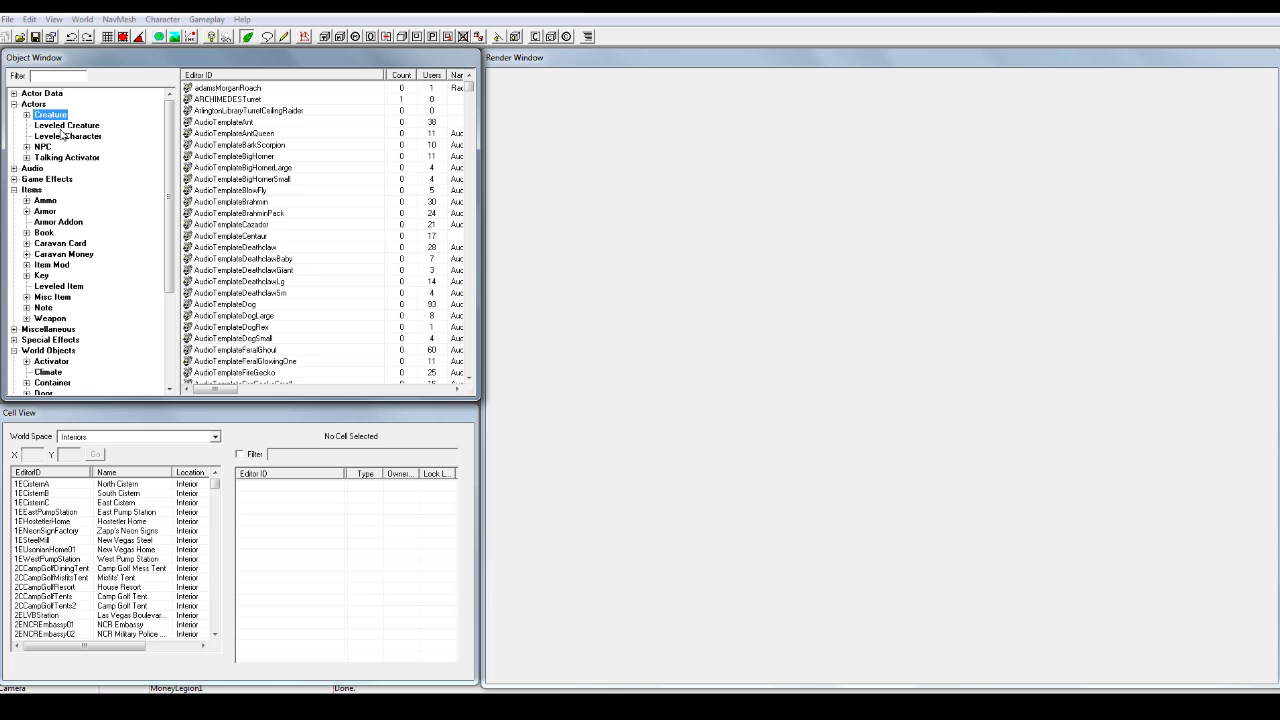
click(44, 148)
click(54, 116)
Load the 1ECisternA interior cell, and bring the WastelandNV Wilderness cell at -4, 9 into the render view.
click(47, 485)
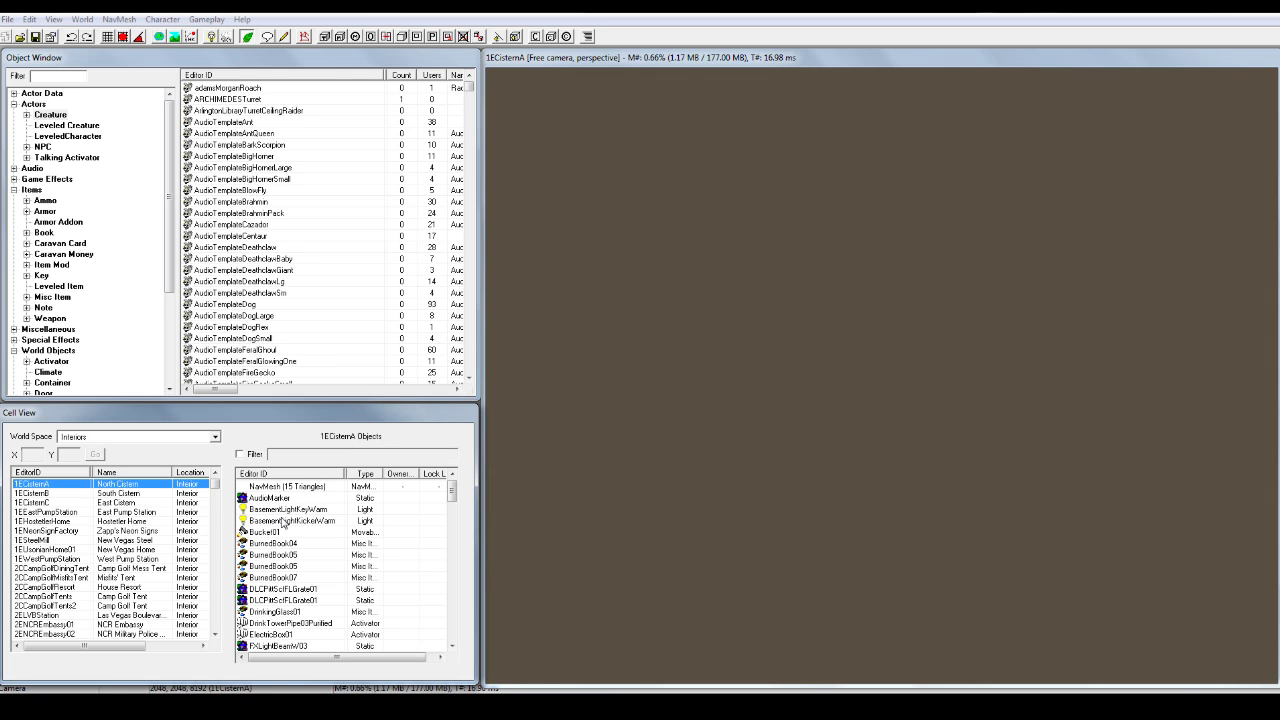
click(276, 521)
double_click(273, 525)
click(745, 513)
shift+middle_drag(745, 536, 943, 377)
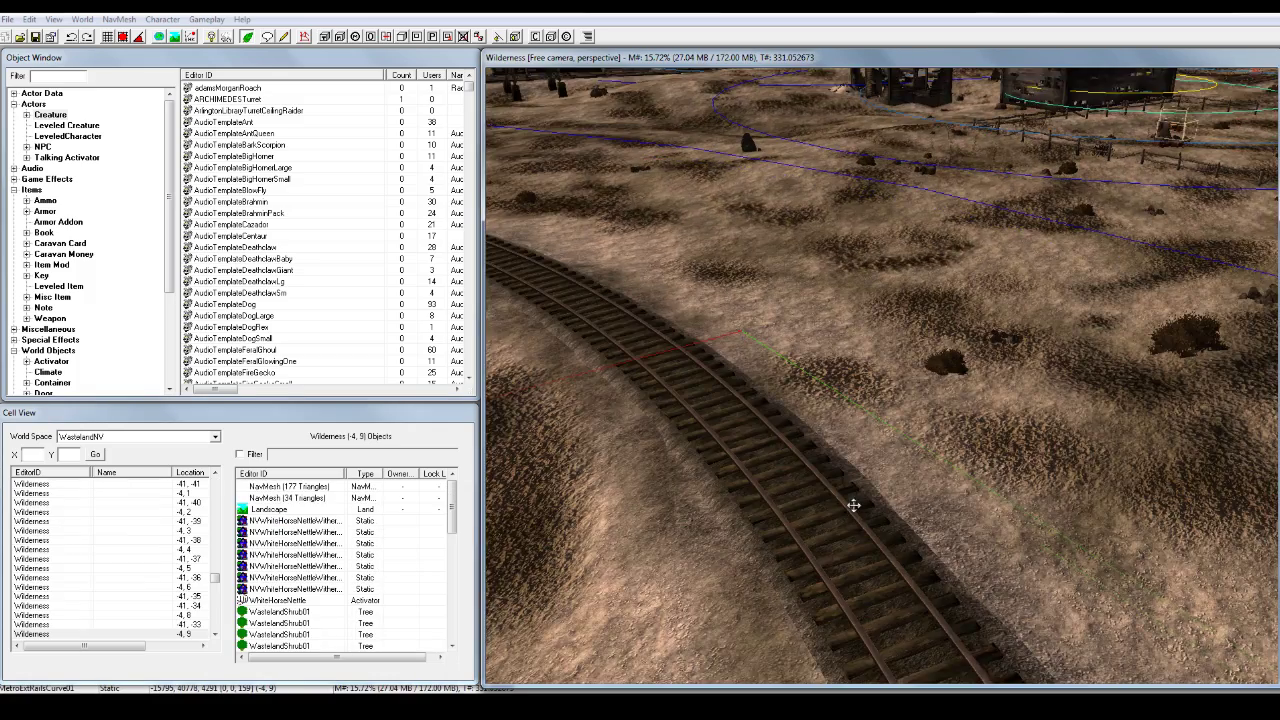
shift+middle_drag(851, 506, 629, 485)
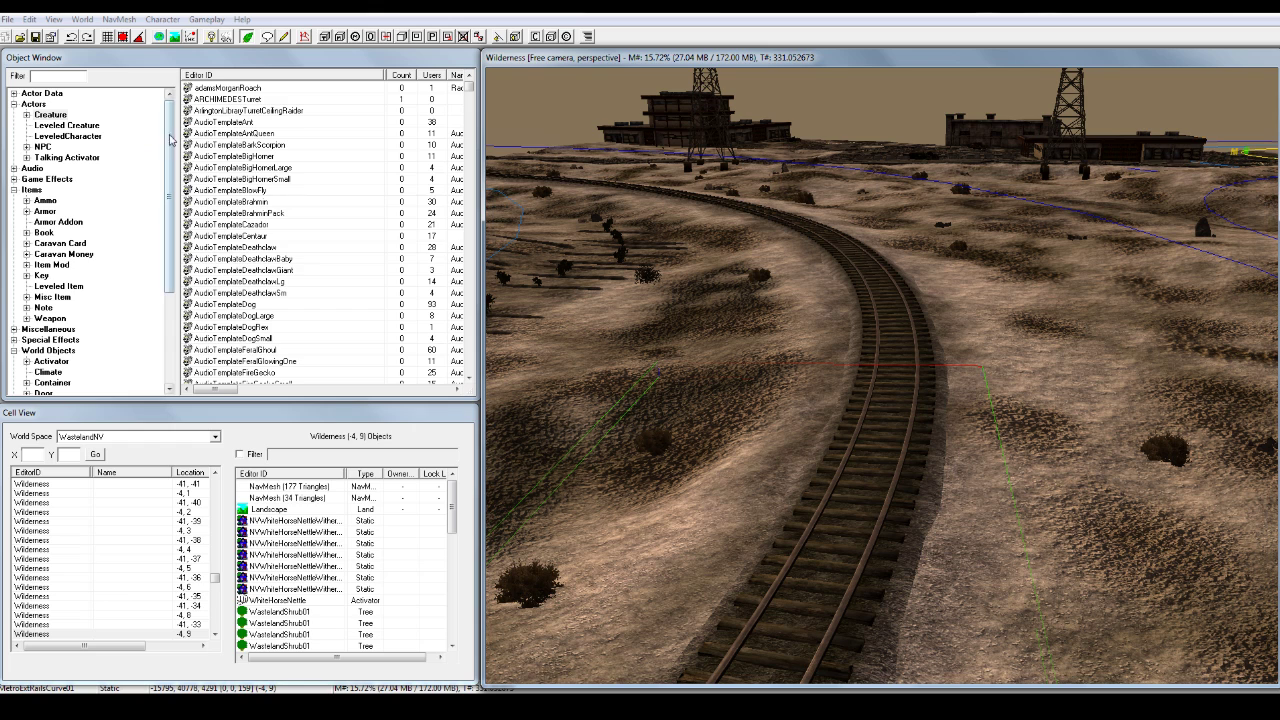
List the NPC objects and select 188MercB, looking over the railway area in the render view.
click(44, 148)
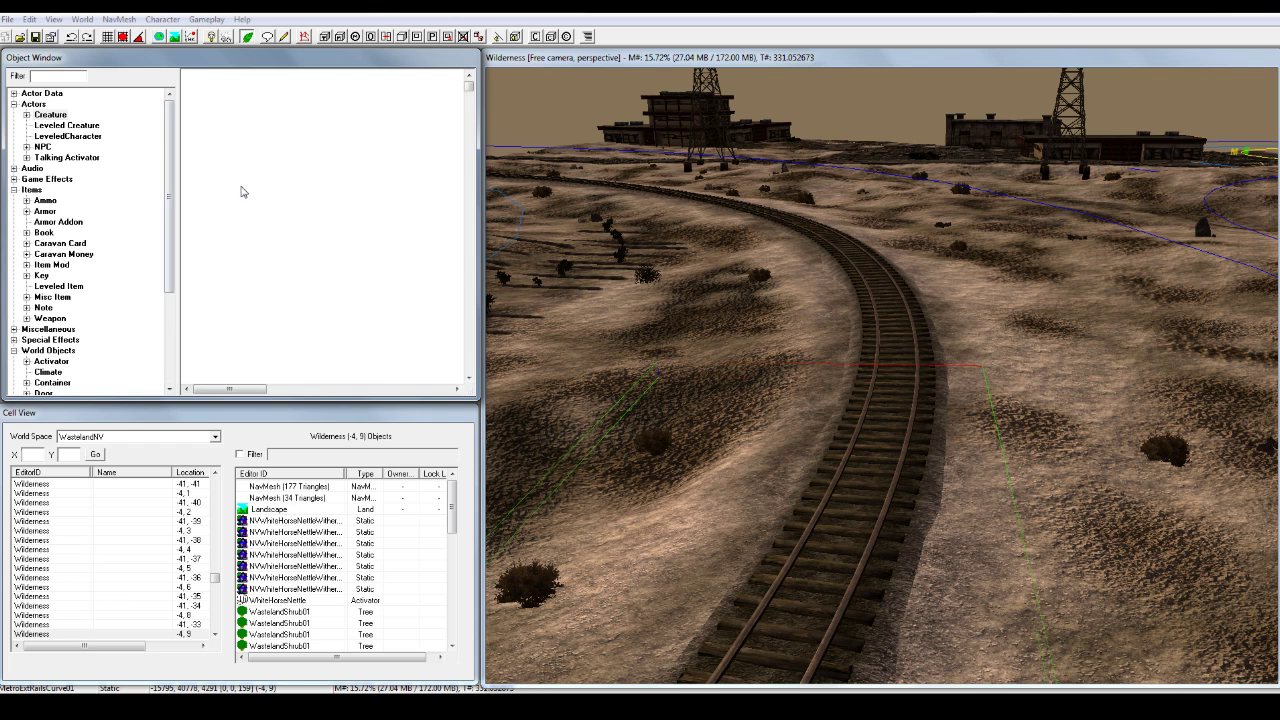
click(225, 248)
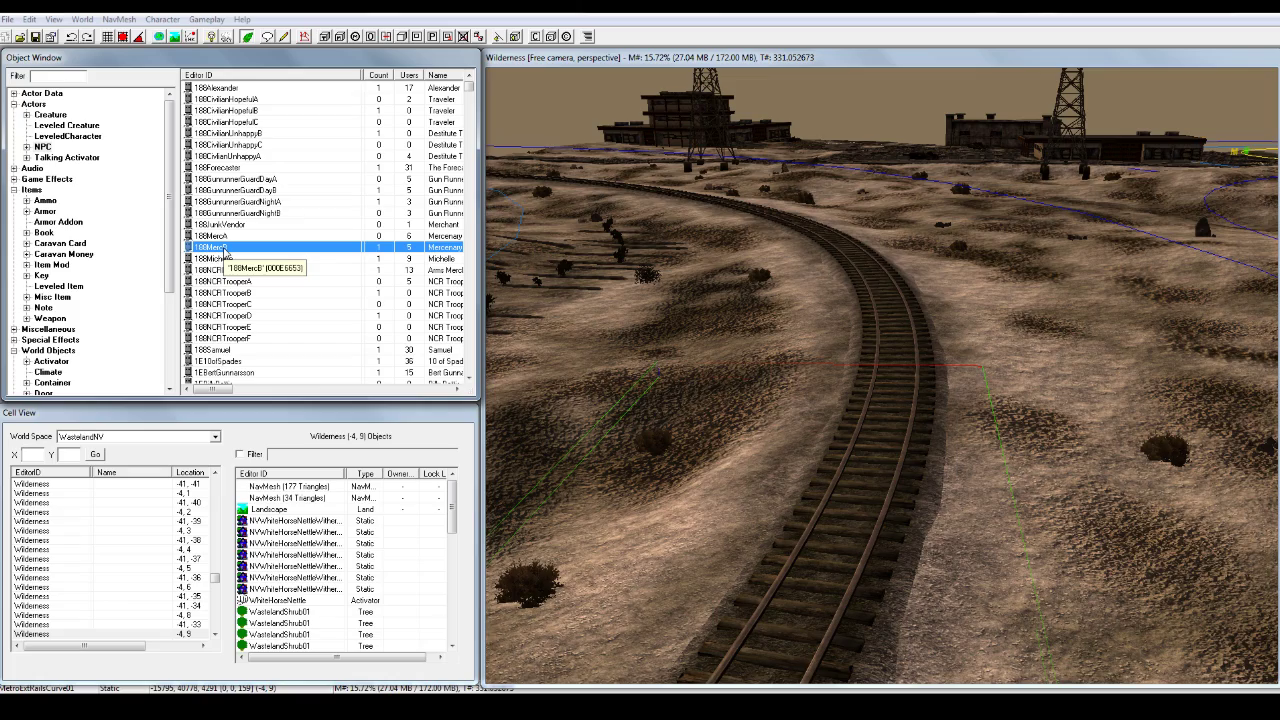
click(898, 497)
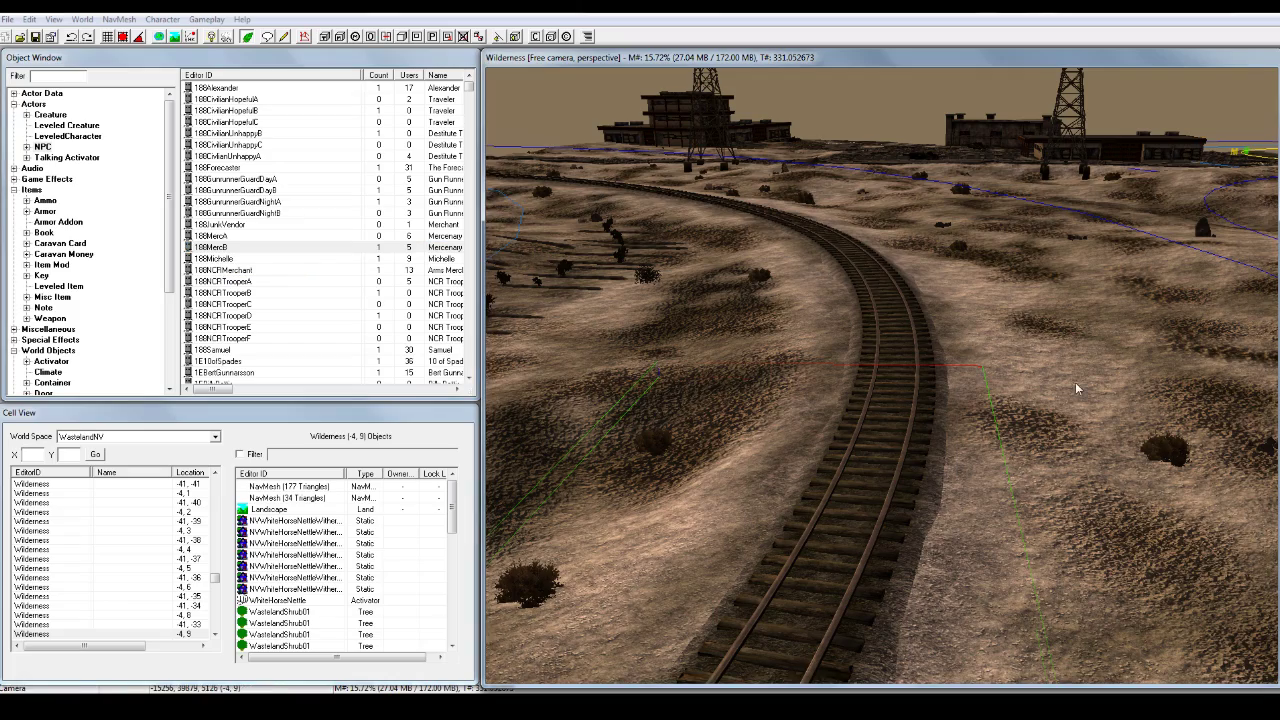
shift+middle_drag(898, 497, 771, 401)
scroll(771, 405, up, 2)
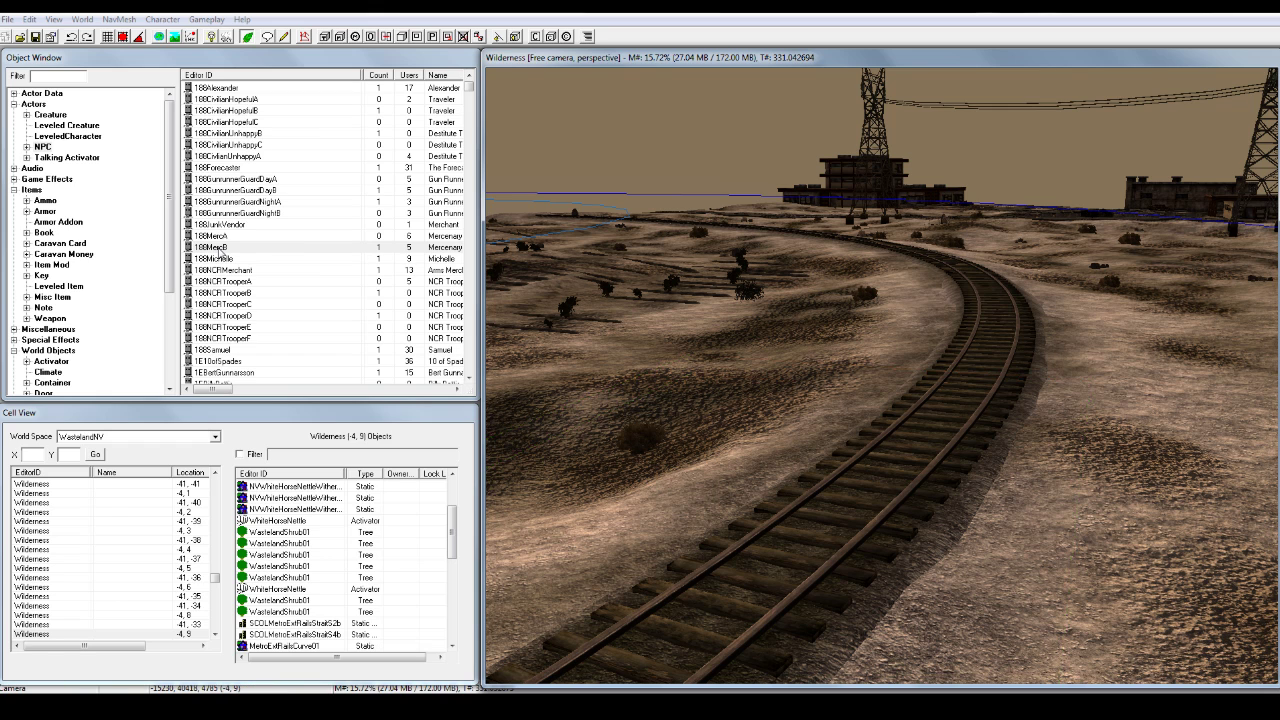
click(218, 248)
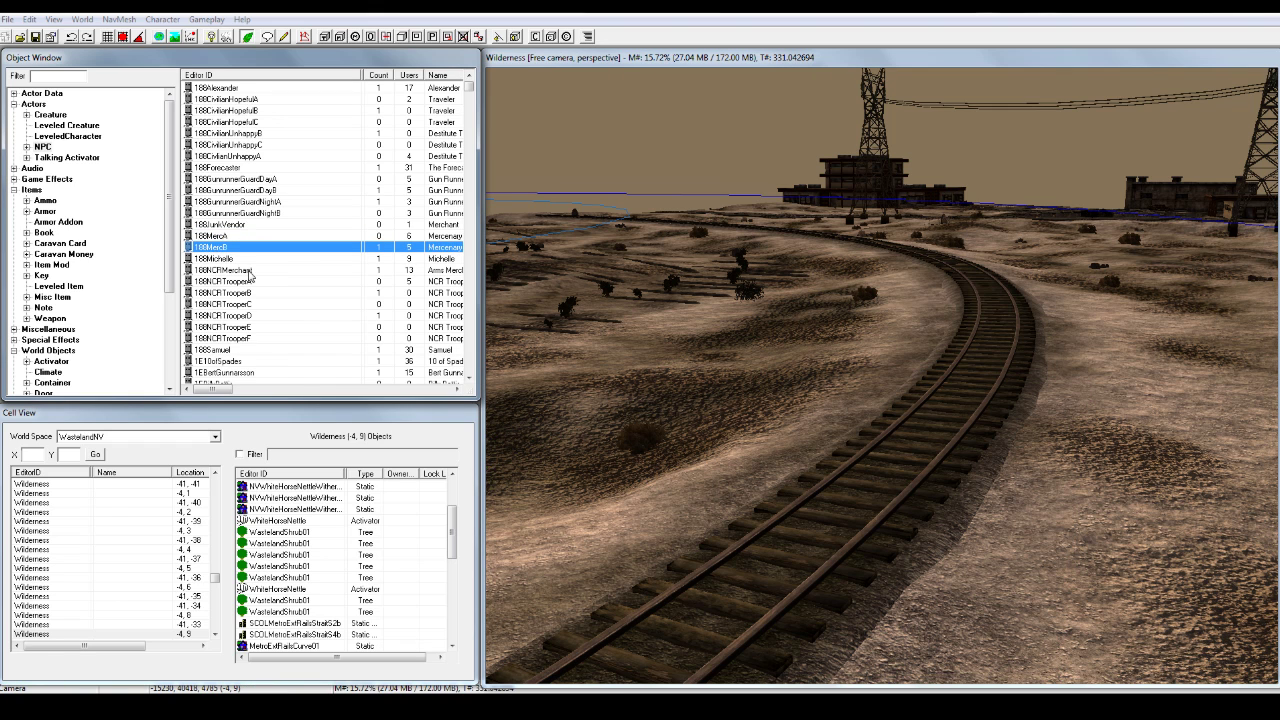
Find the 1EJunkieHM2 NPC in the object list and open it for editing.
scroll(250, 276, down, 2)
scroll(251, 276, down, 6)
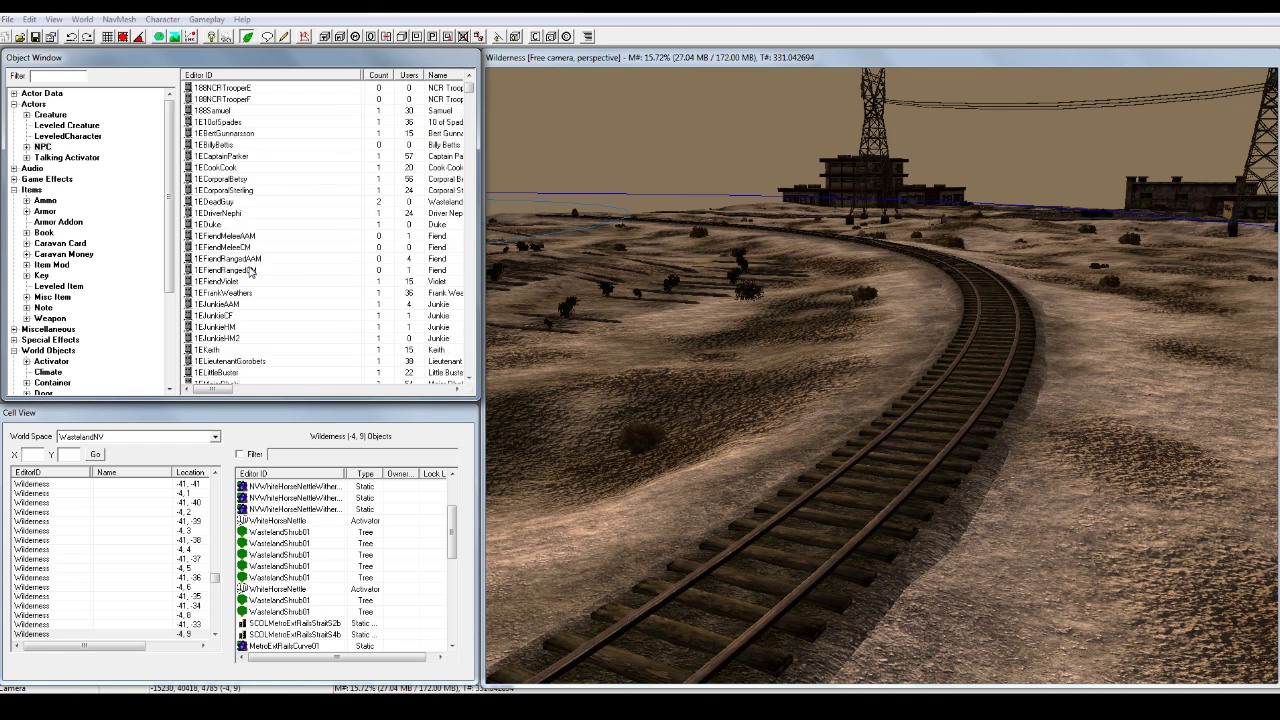
scroll(252, 272, down, 4)
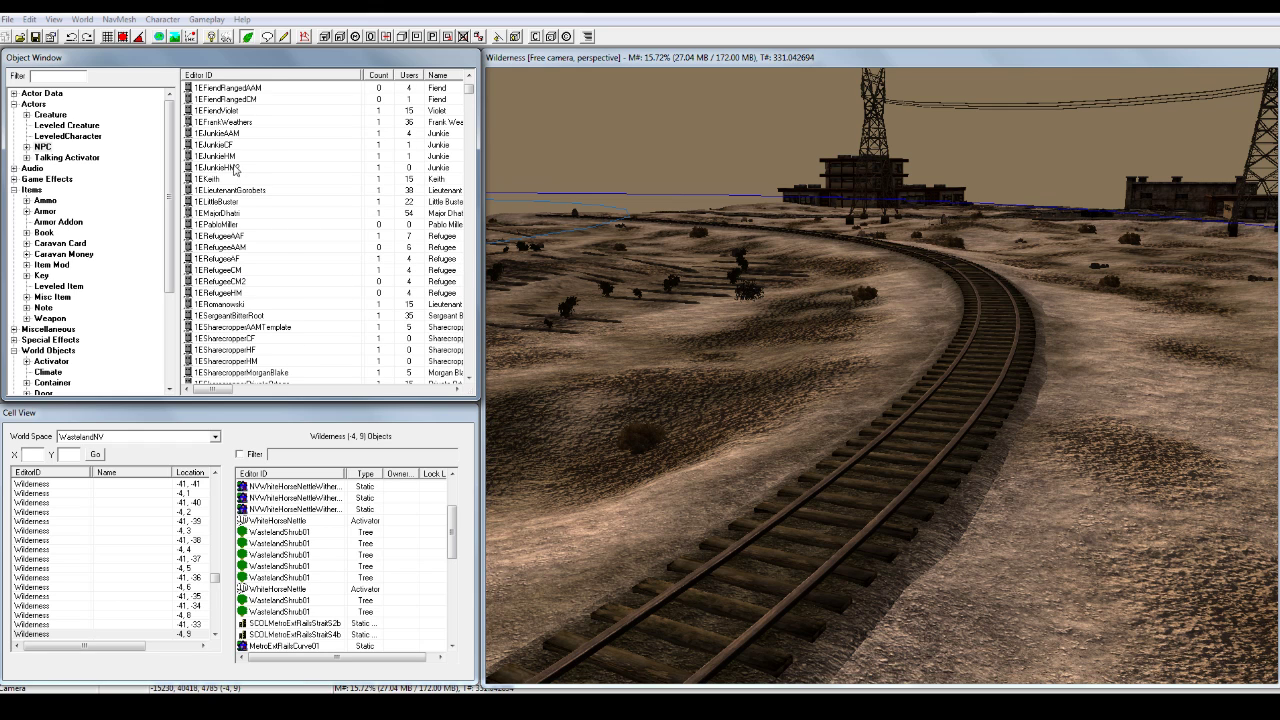
click(231, 169)
right_click(211, 168)
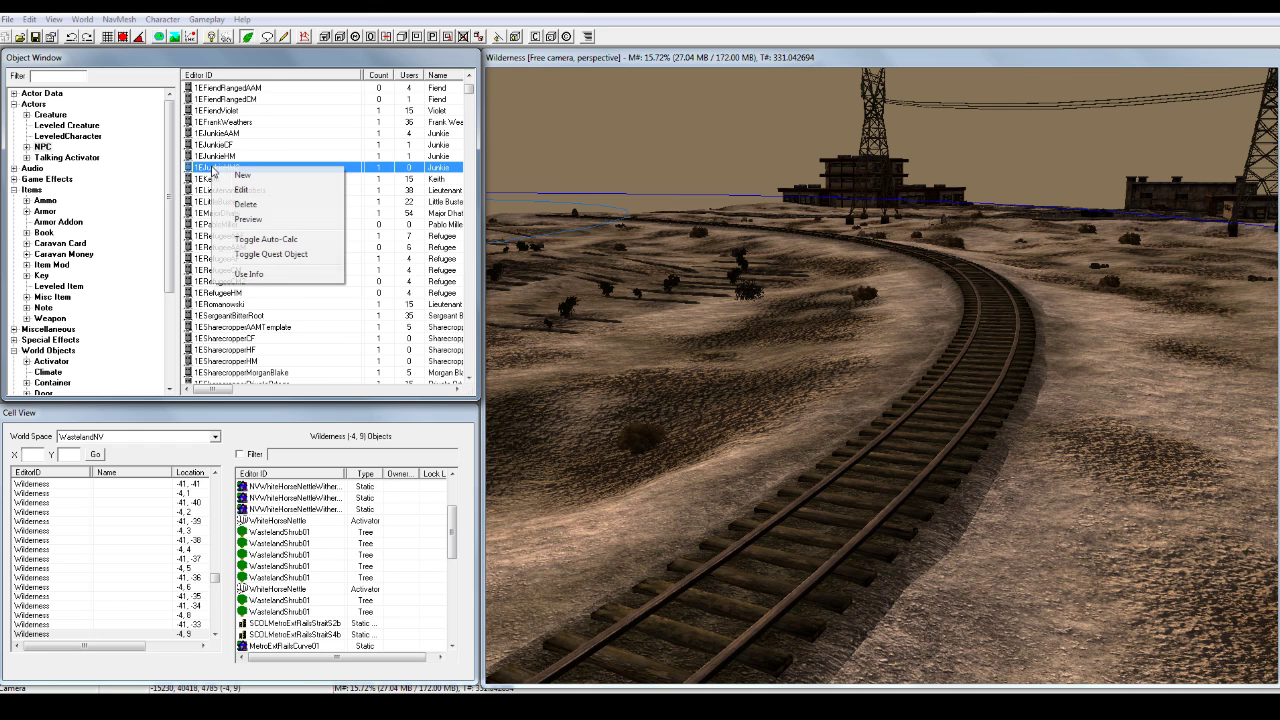
click(235, 190)
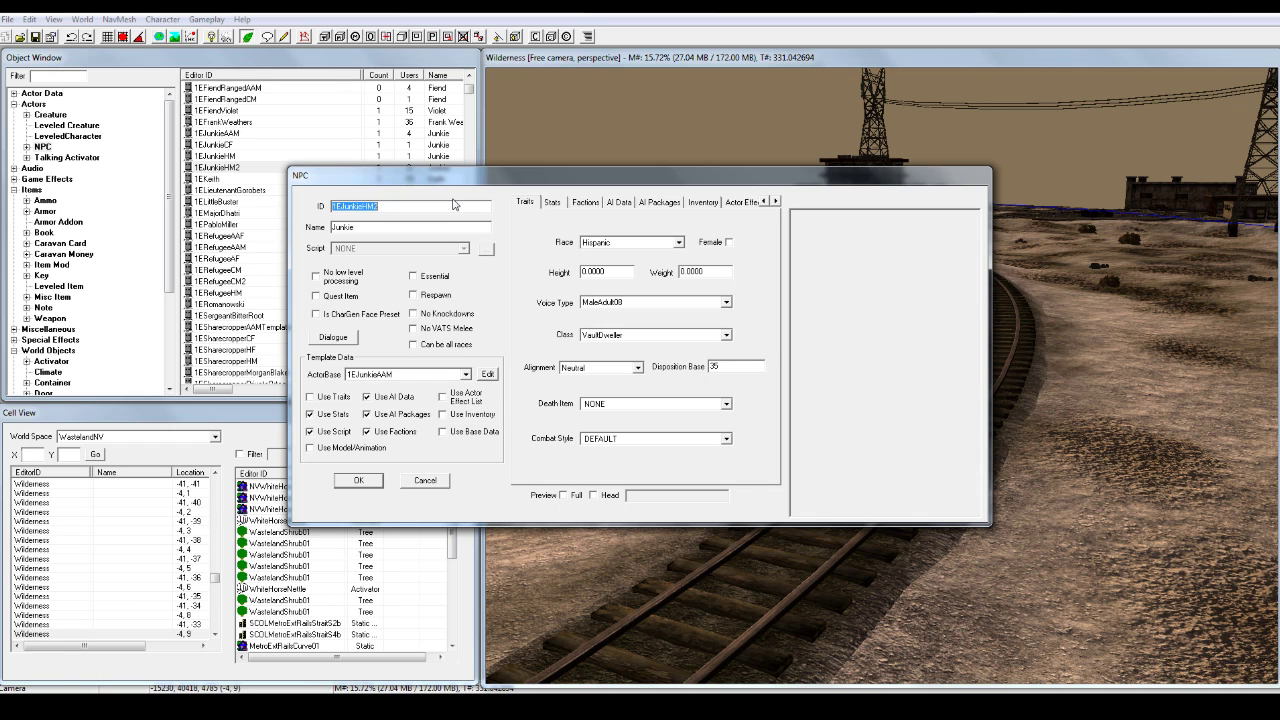
Change the NPC's ID to AA0Catskin and its name to Cat Skin, and save it as a new form.
text(AA0Catskin)
key(Tab)
key(shift+Tab)
key(Tab)
key(BackSpace)
click(358, 482)
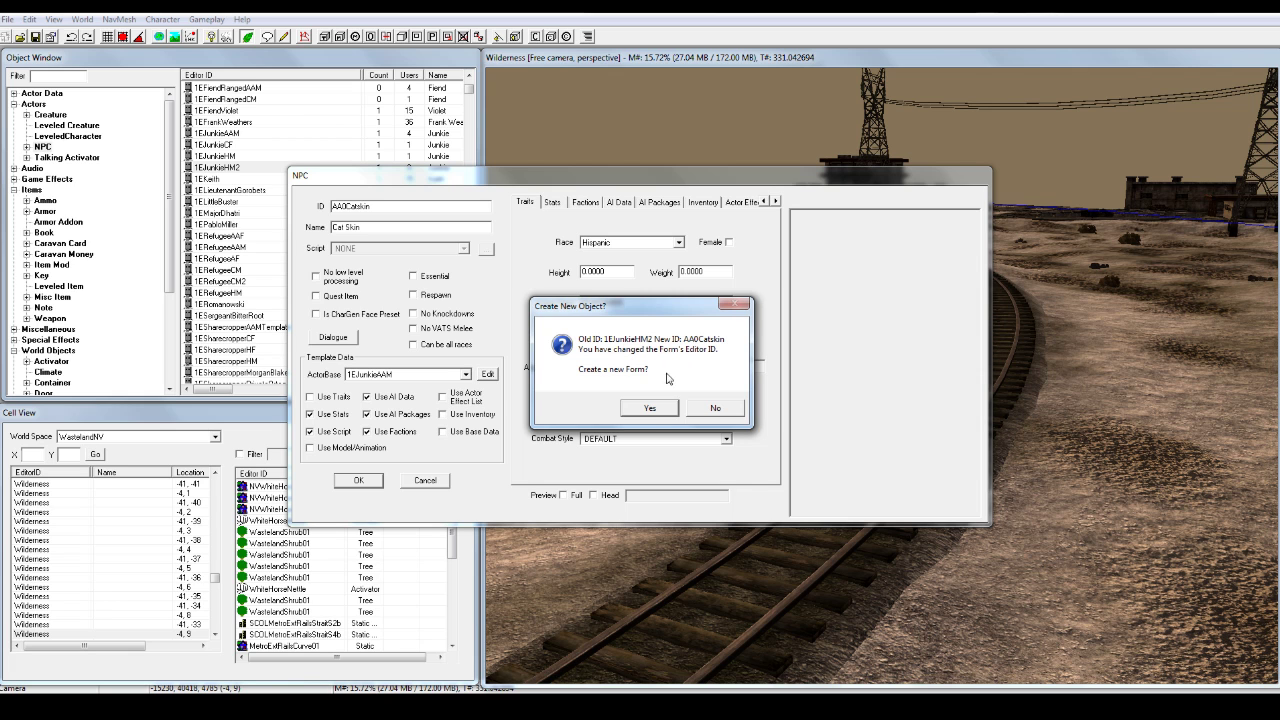
click(647, 408)
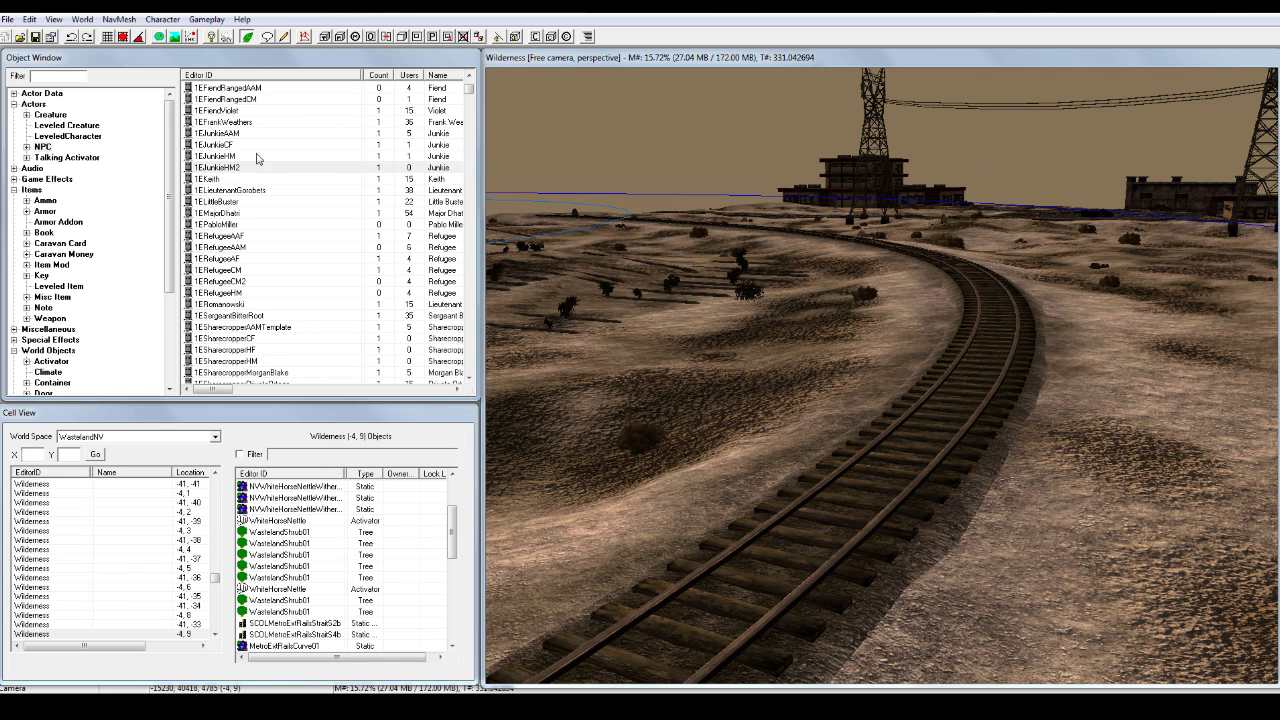
Look through the NPC list for the new AA0Catskin entry and select it.
click(469, 76)
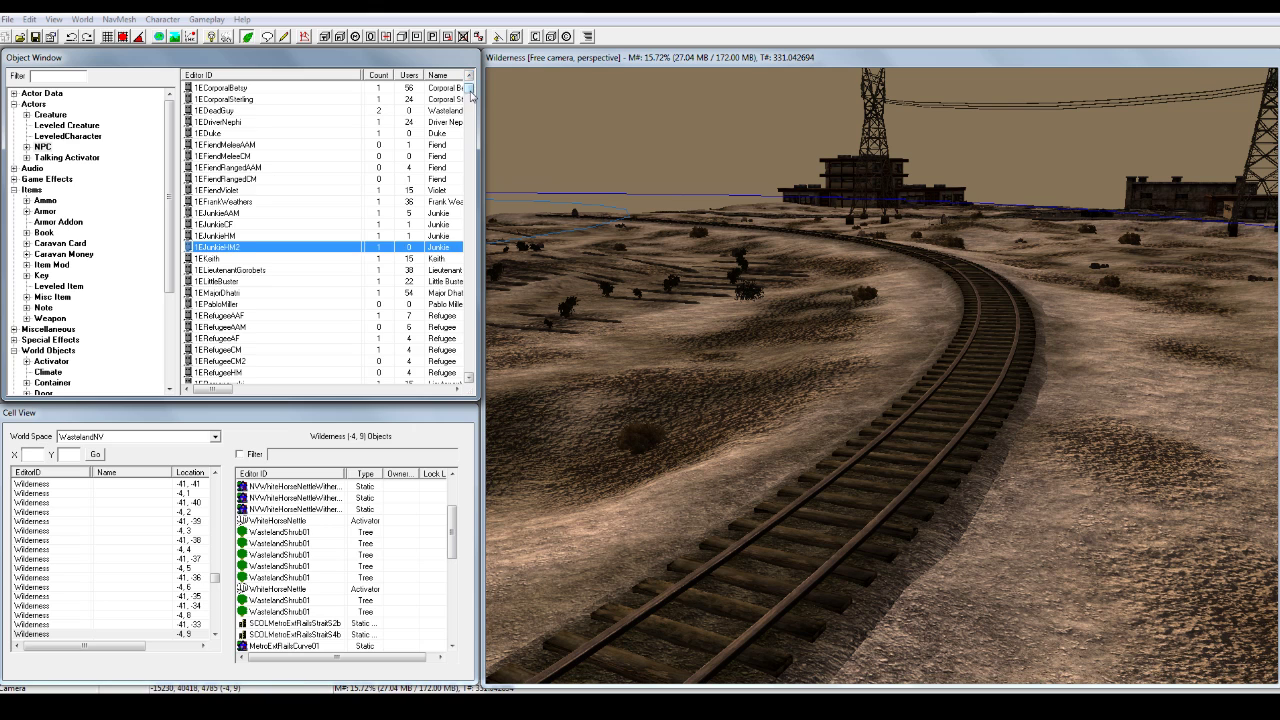
drag(470, 93, 470, 88)
click(242, 133)
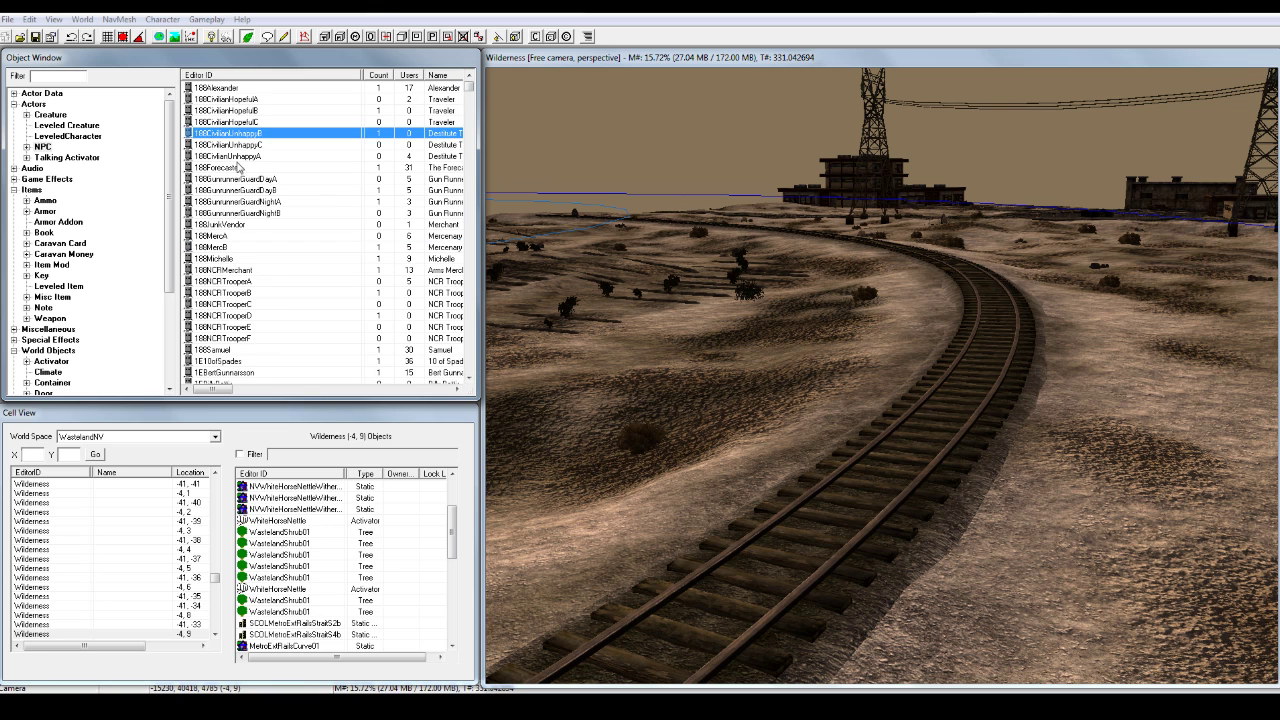
scroll(240, 168, down, 5)
scroll(240, 170, down, 15)
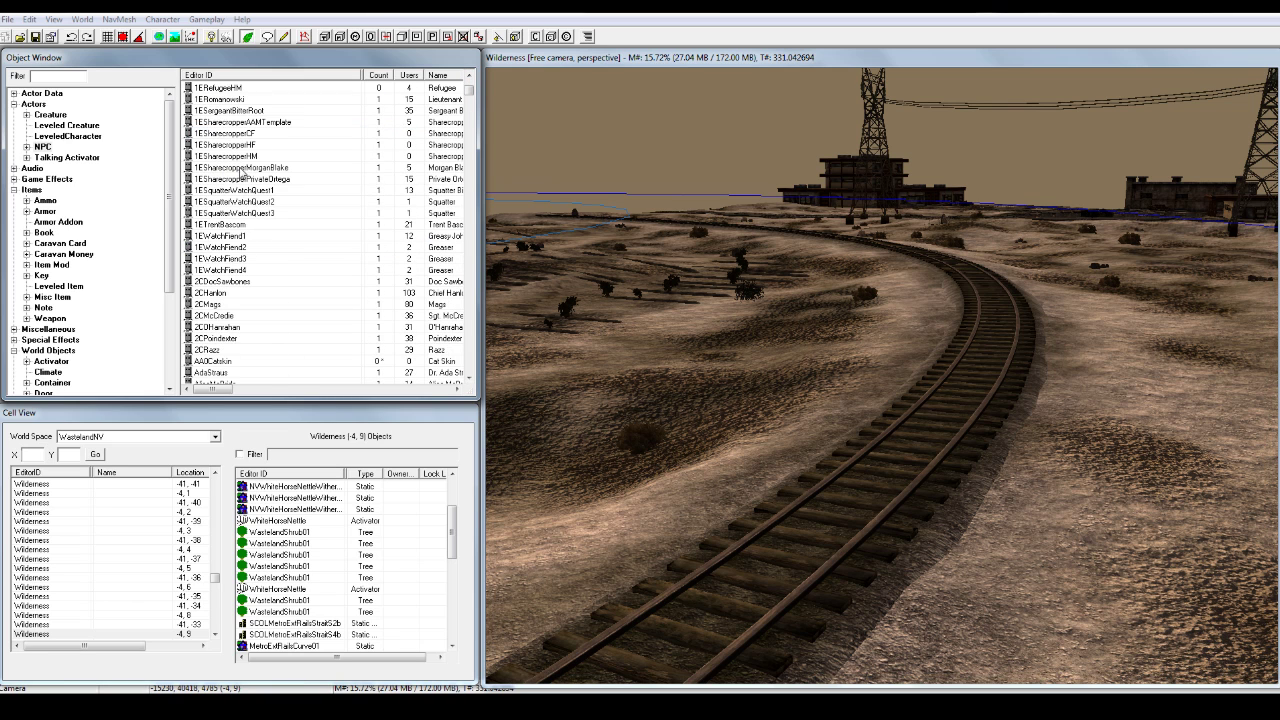
click(216, 361)
scroll(295, 283, down, 1)
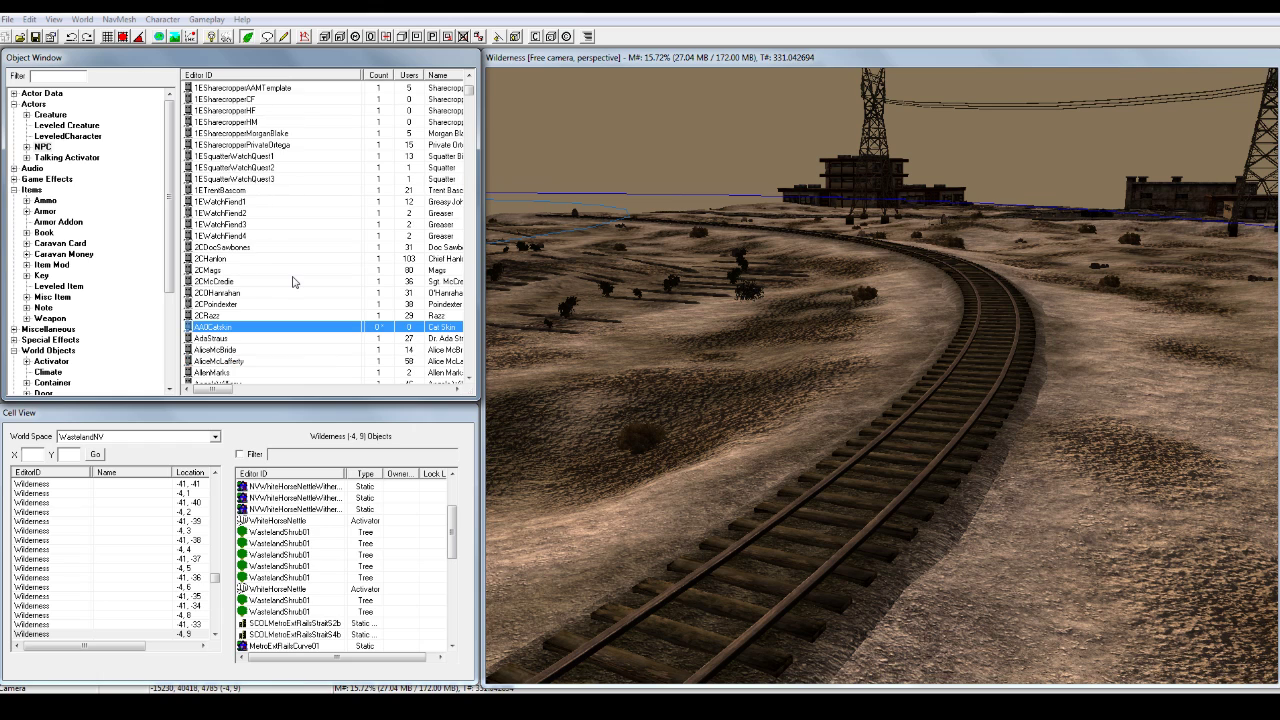
scroll(258, 324, down, 1)
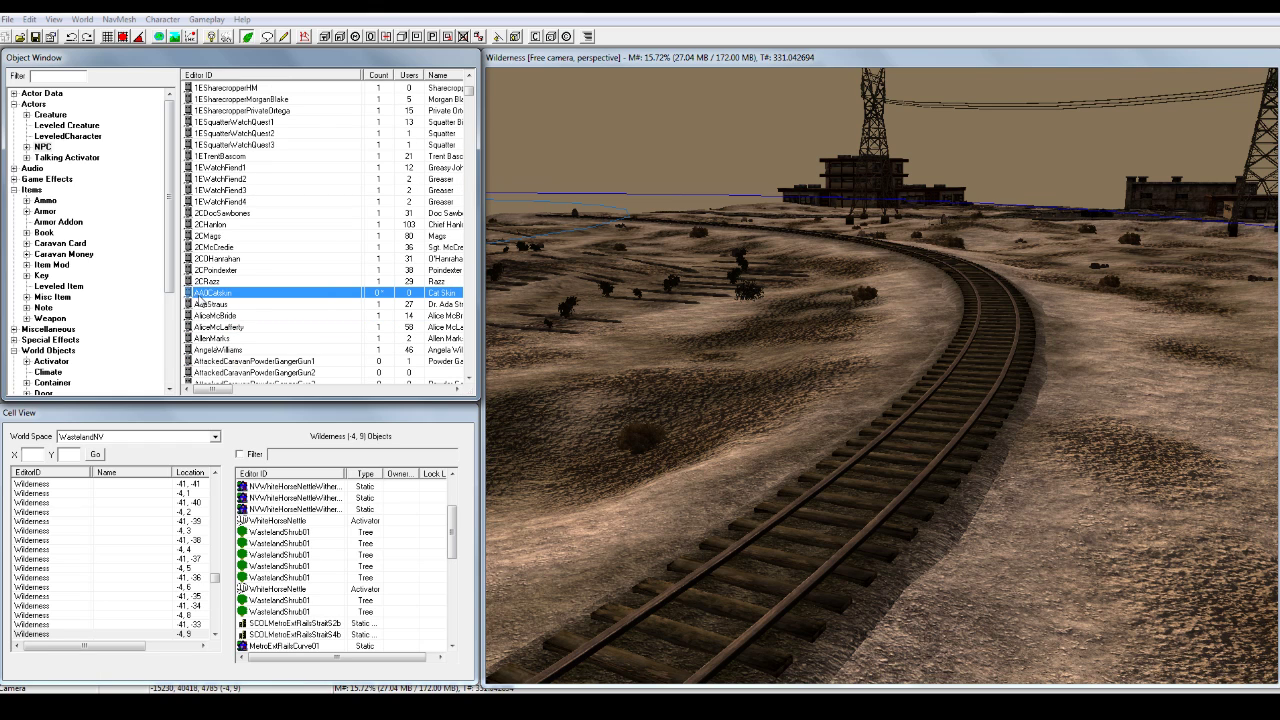
Filter the objects by aa0, open AA0Catskin for editing, and check its stats and traits.
click(62, 76)
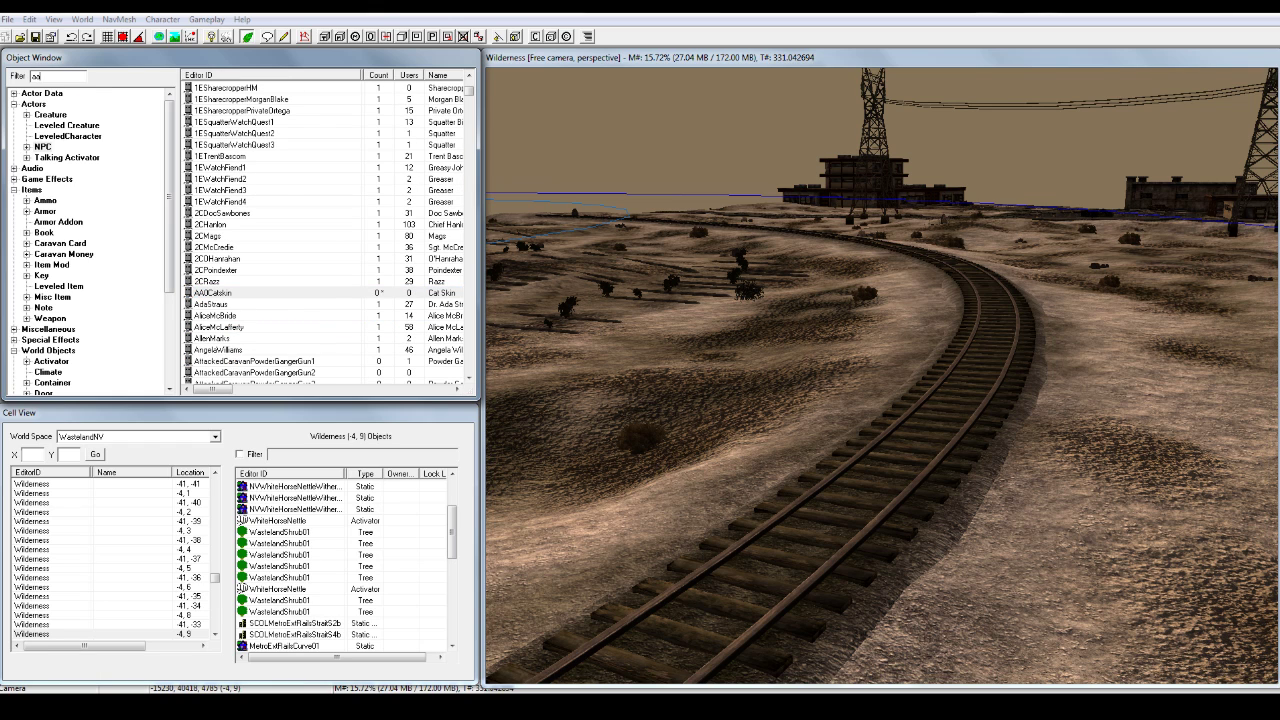
click(212, 89)
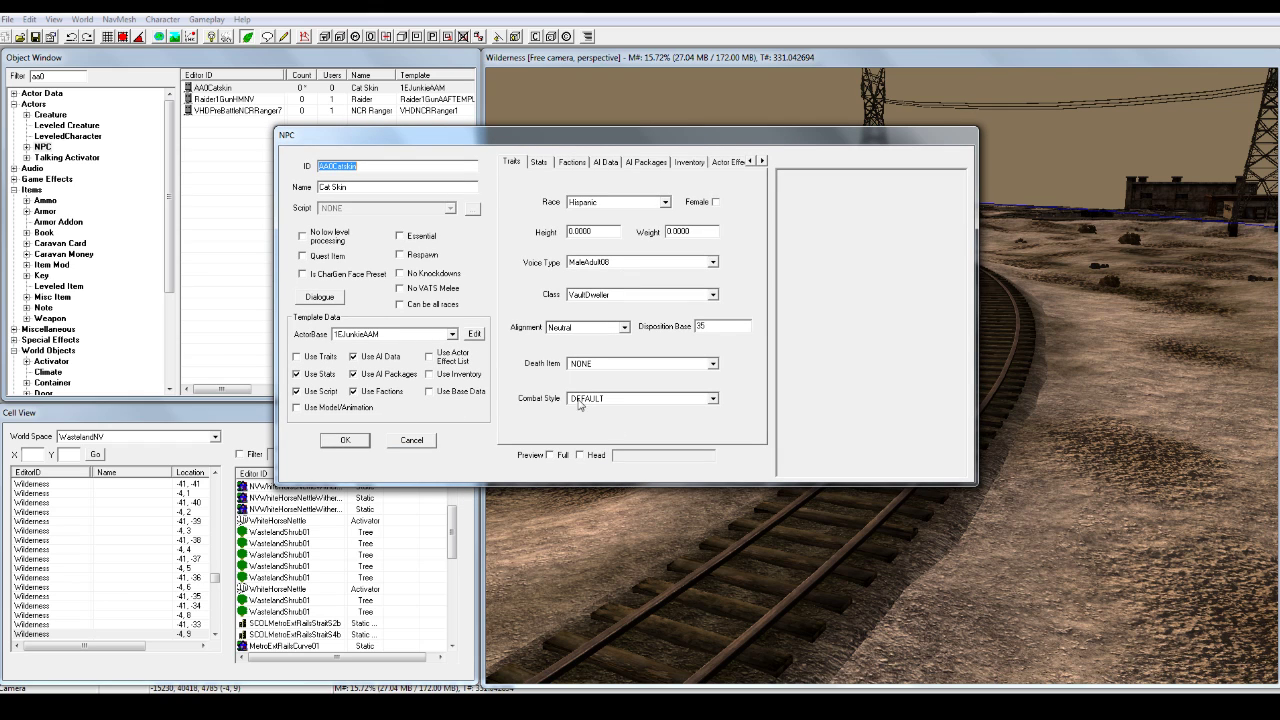
click(540, 162)
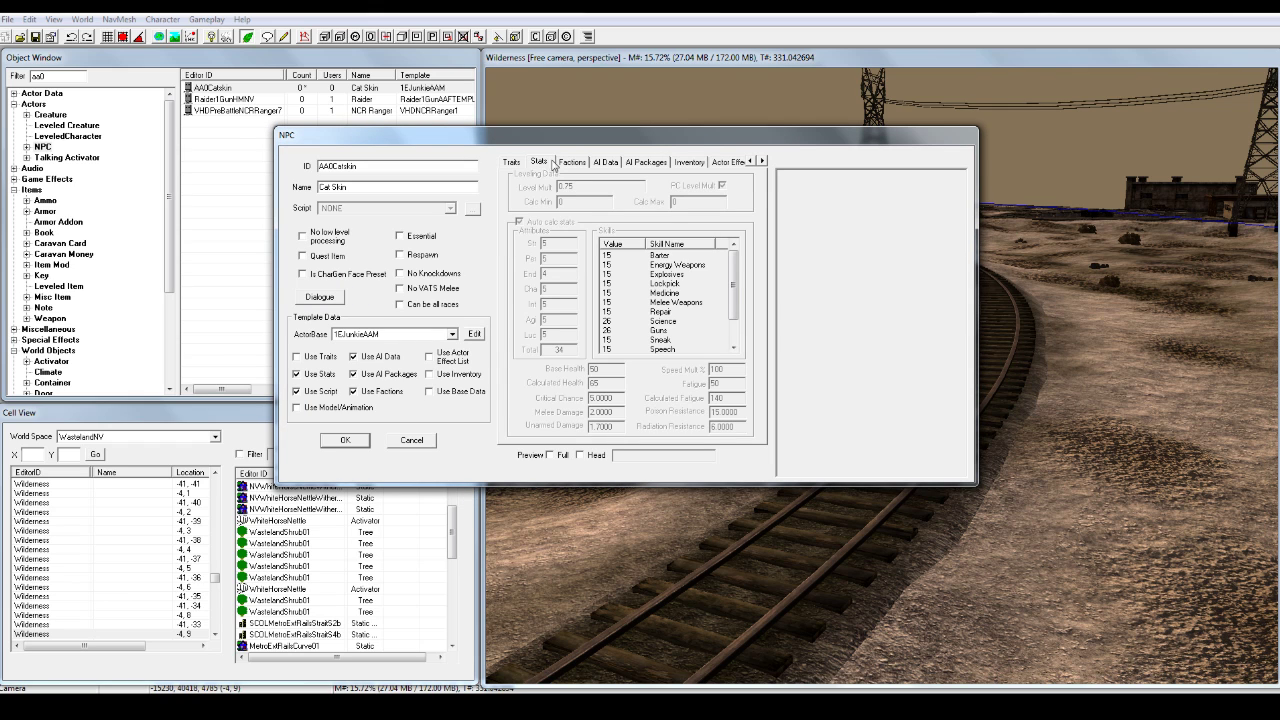
click(527, 167)
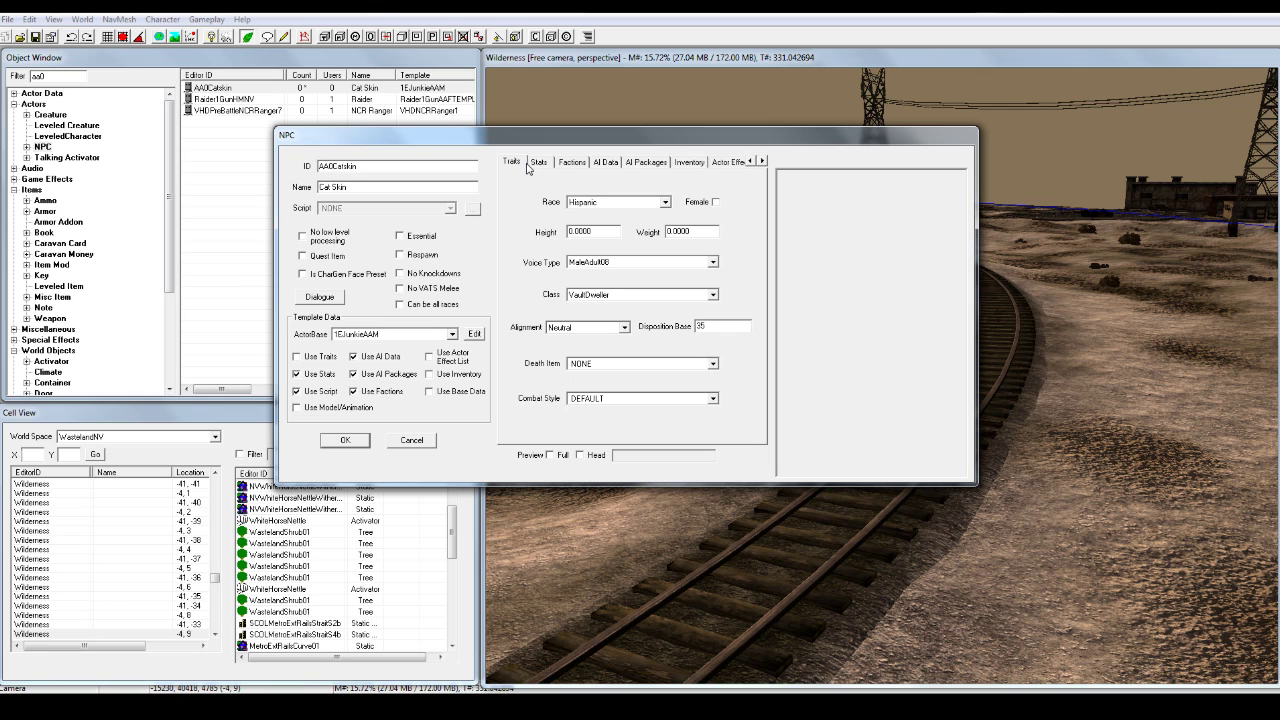
Turn off all template data options for AA0Catskin and set its ActorBase to NONE.
click(385, 392)
click(321, 393)
click(364, 375)
click(369, 360)
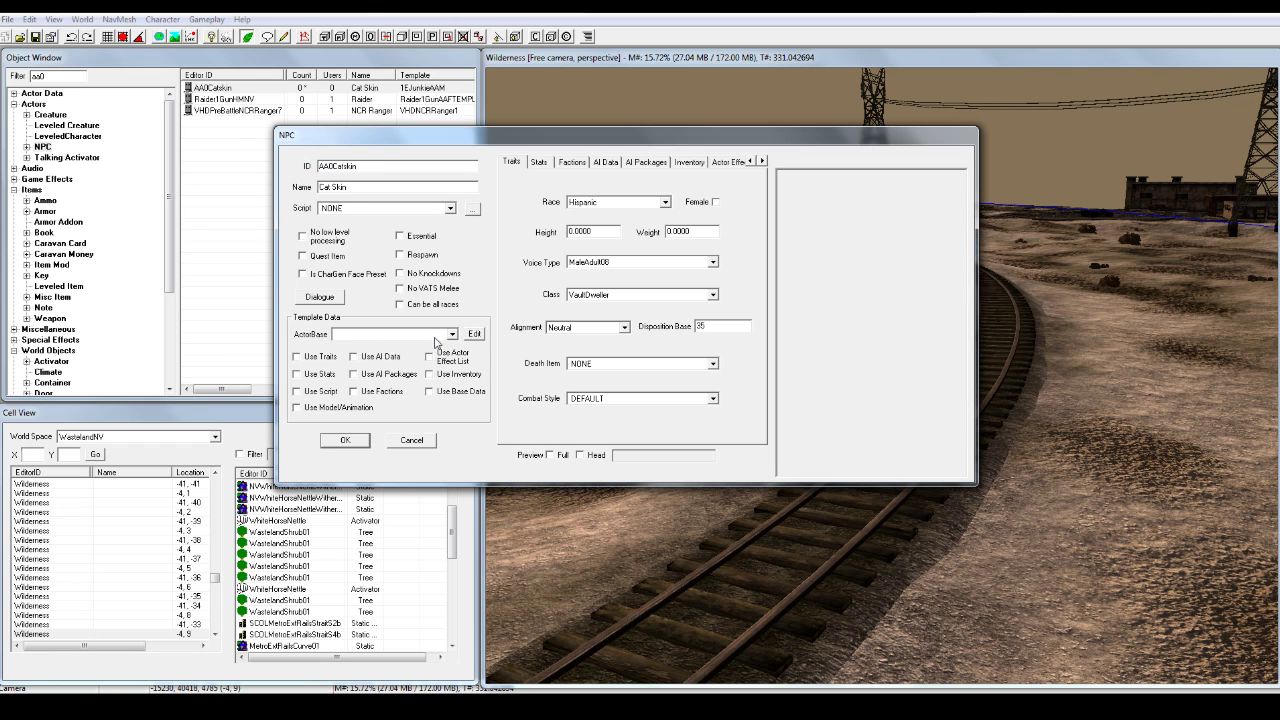
click(451, 334)
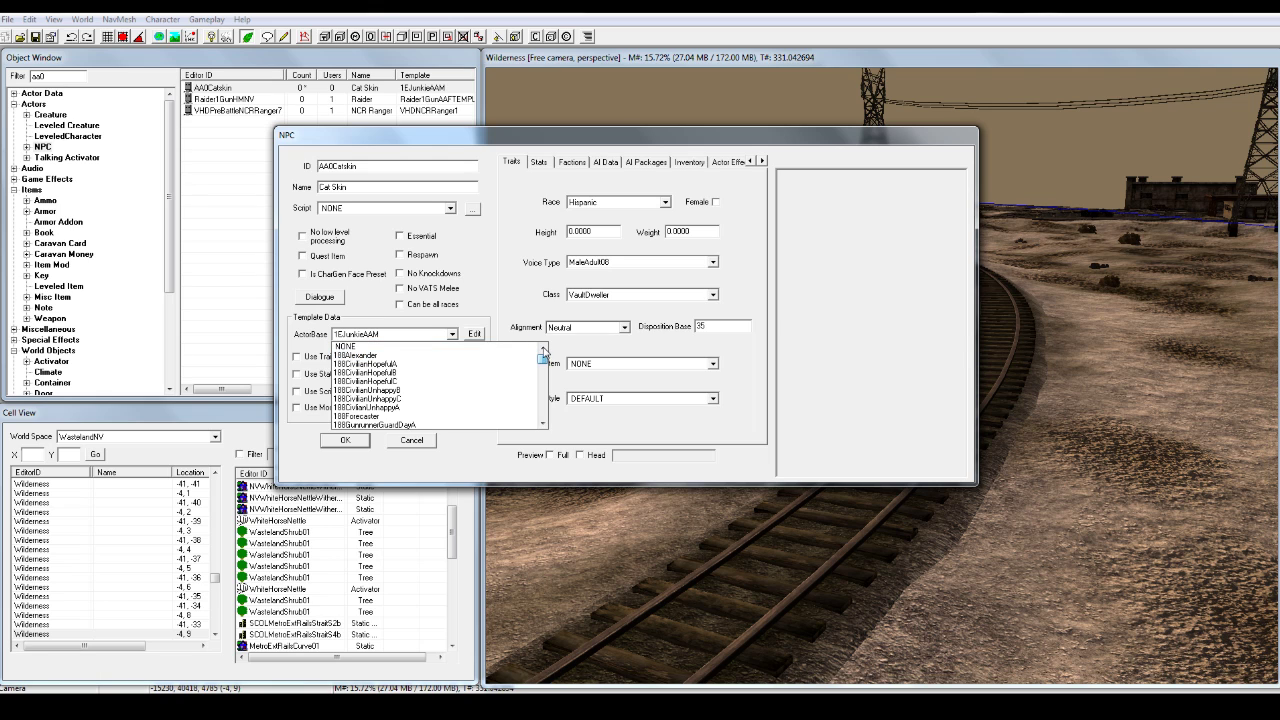
click(415, 347)
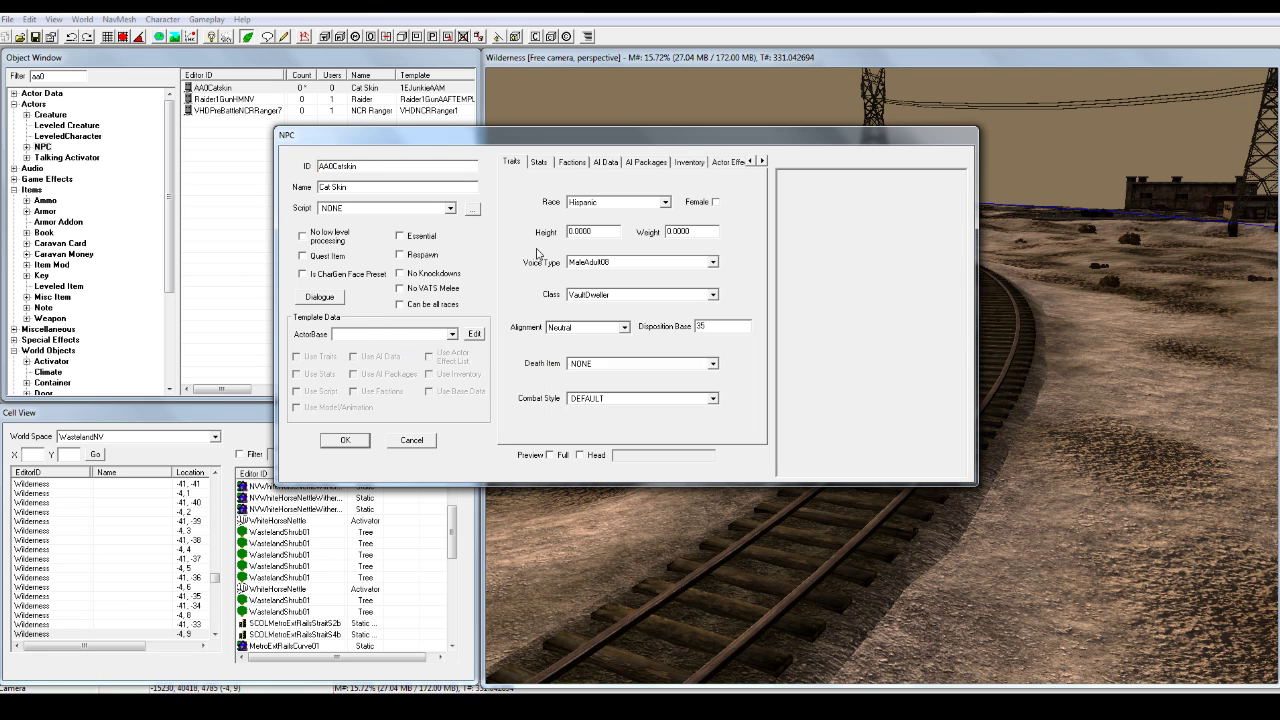
Set the NPC's race to HispanicOldAged, mark it as female, and set its voice type to FemaleAdult06.
click(641, 203)
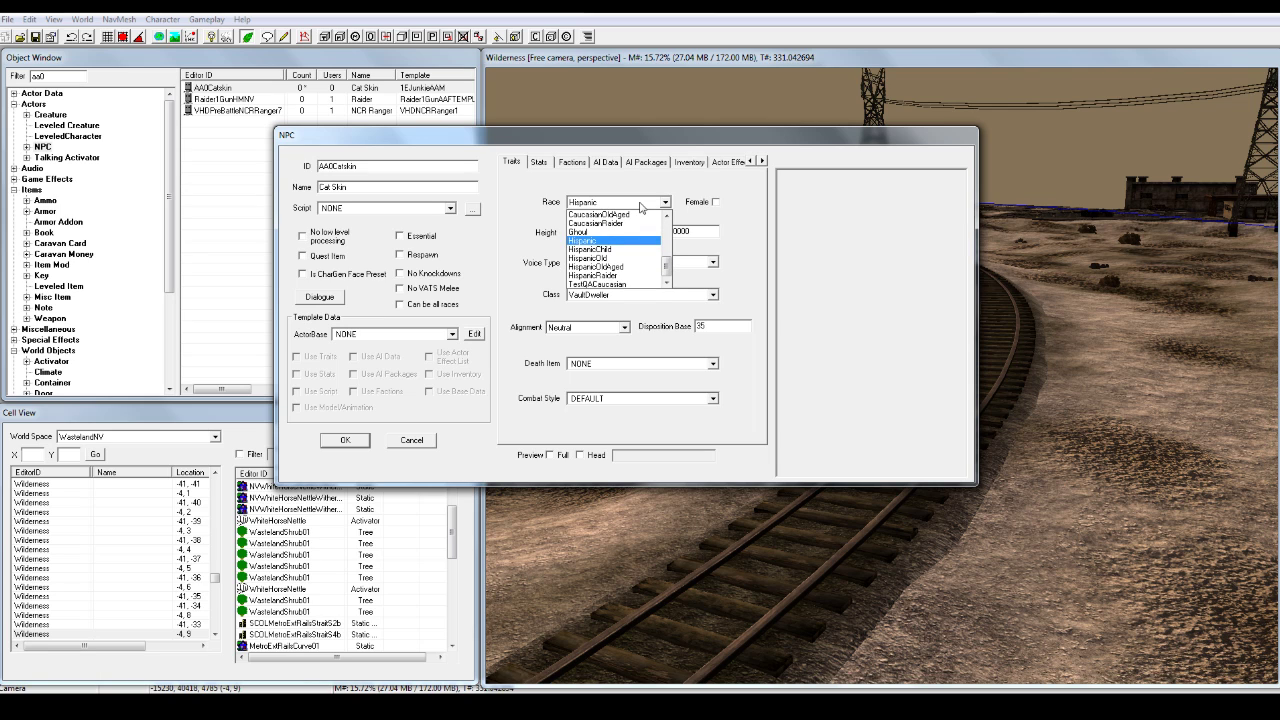
click(643, 268)
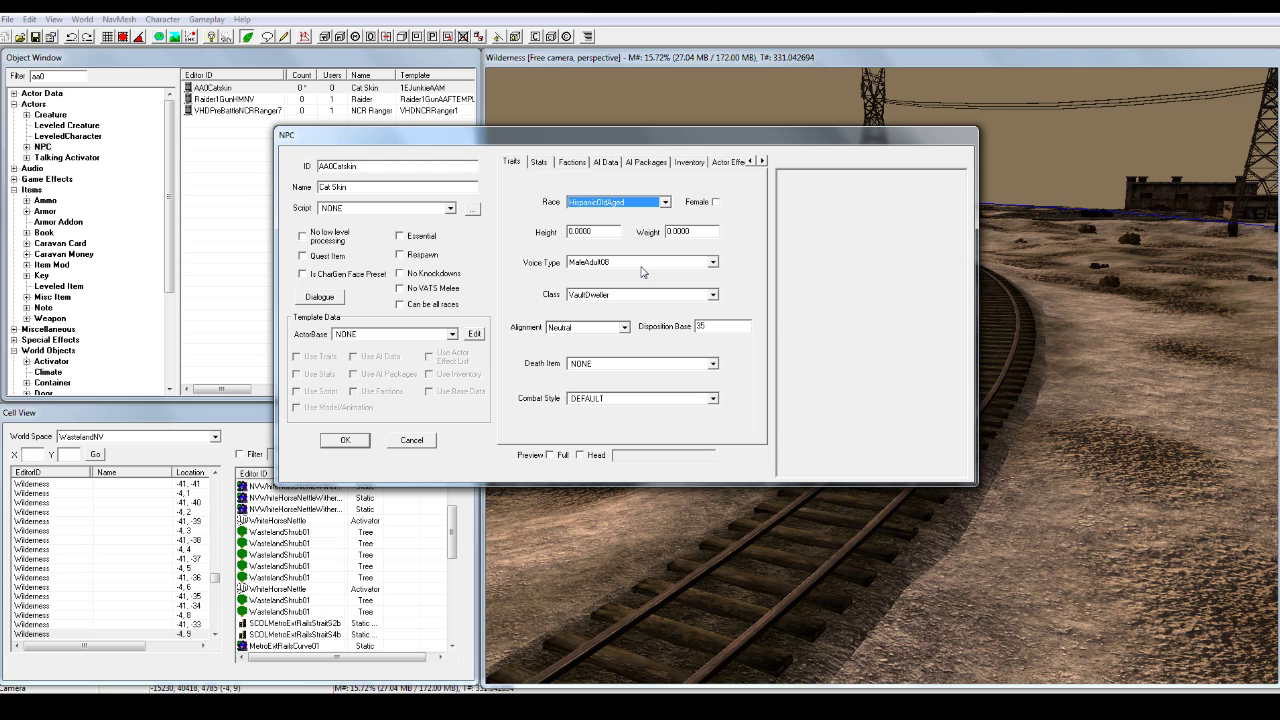
click(714, 202)
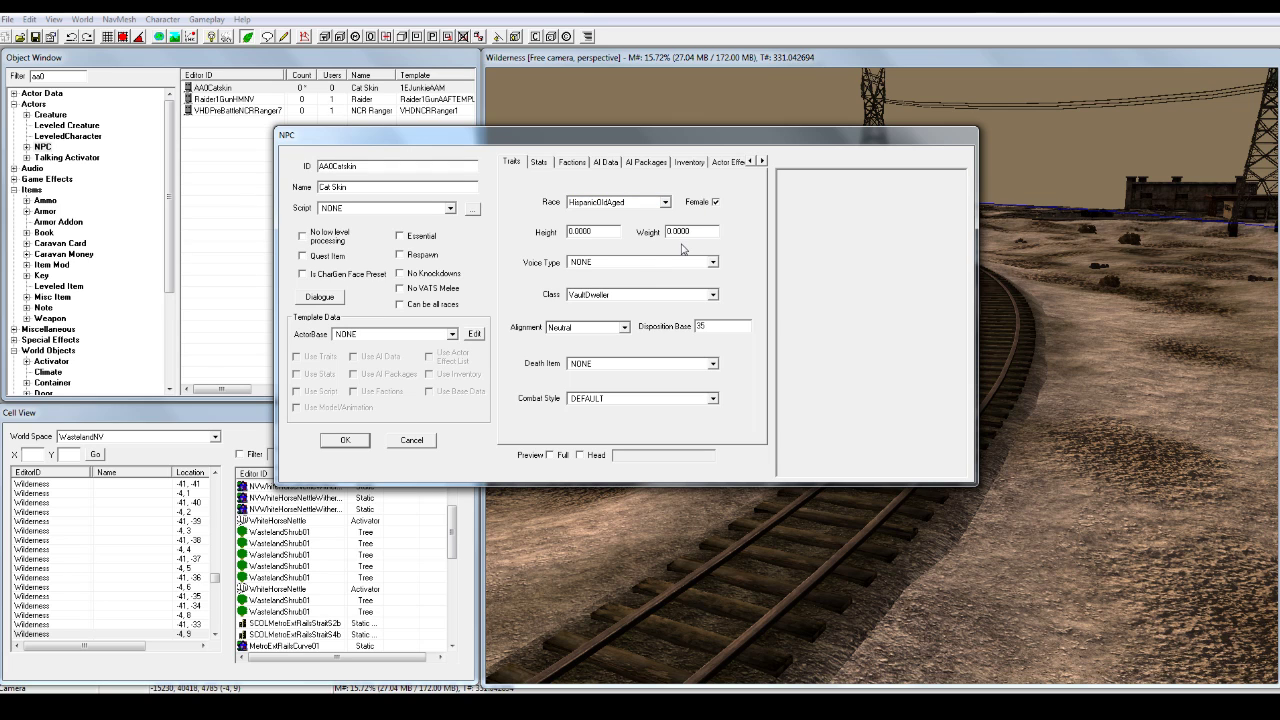
click(643, 263)
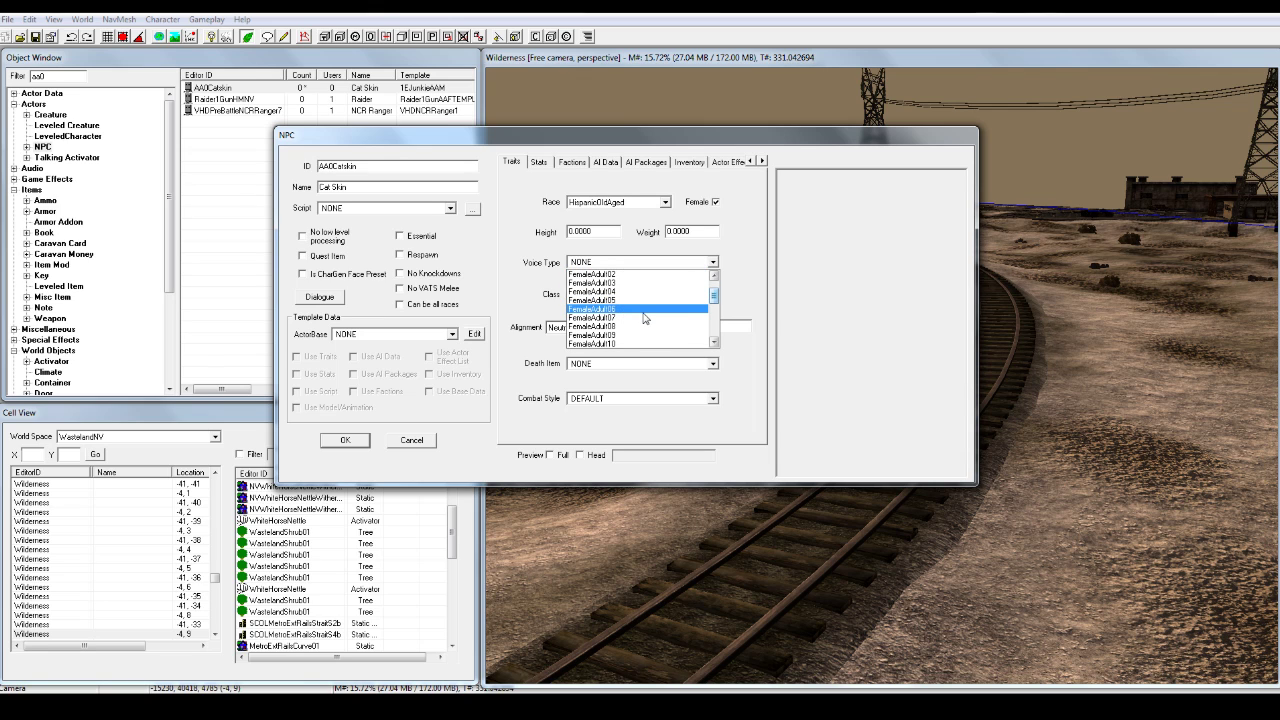
click(645, 318)
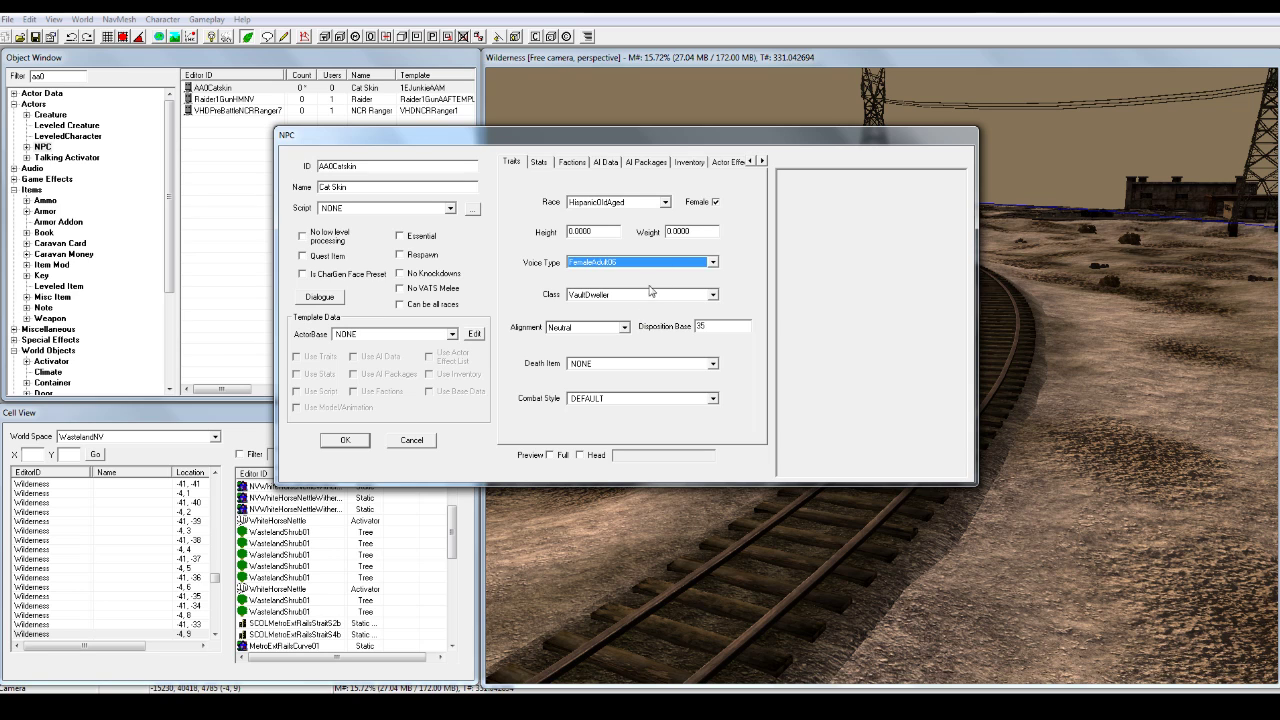
Choose VaultDweller as the NPC's class and set its alignment to Good.
click(636, 303)
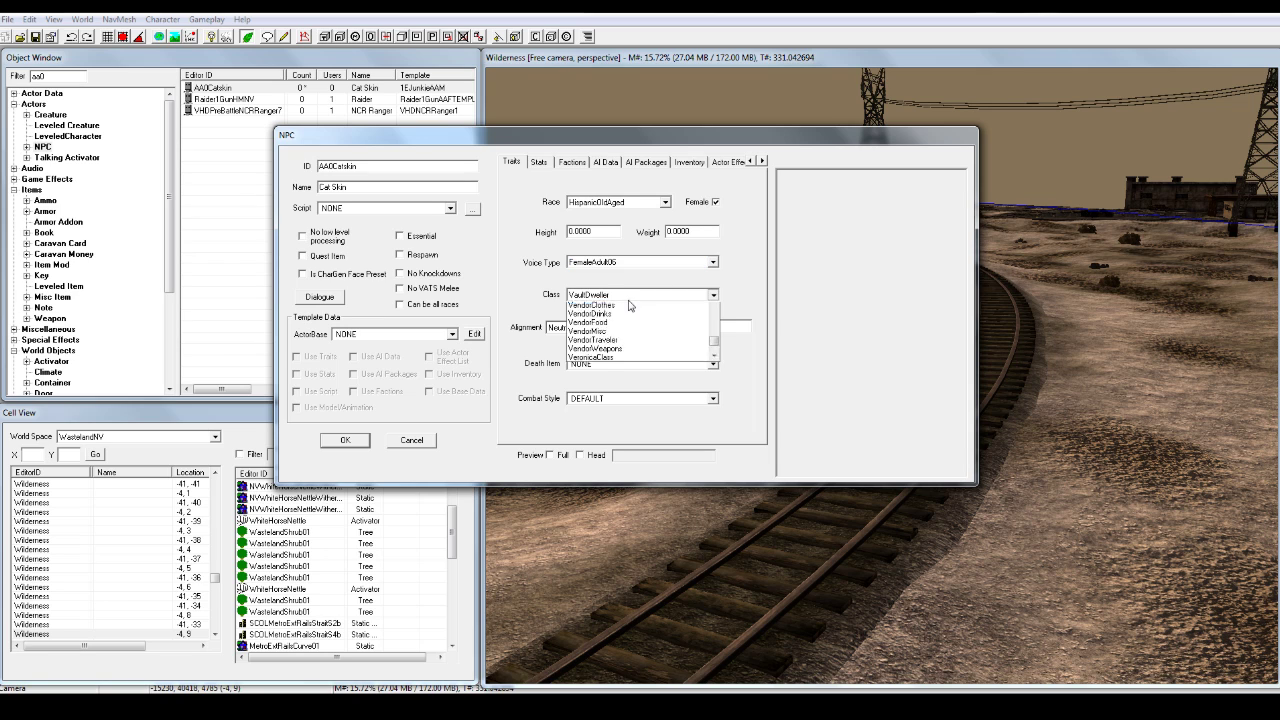
click(632, 304)
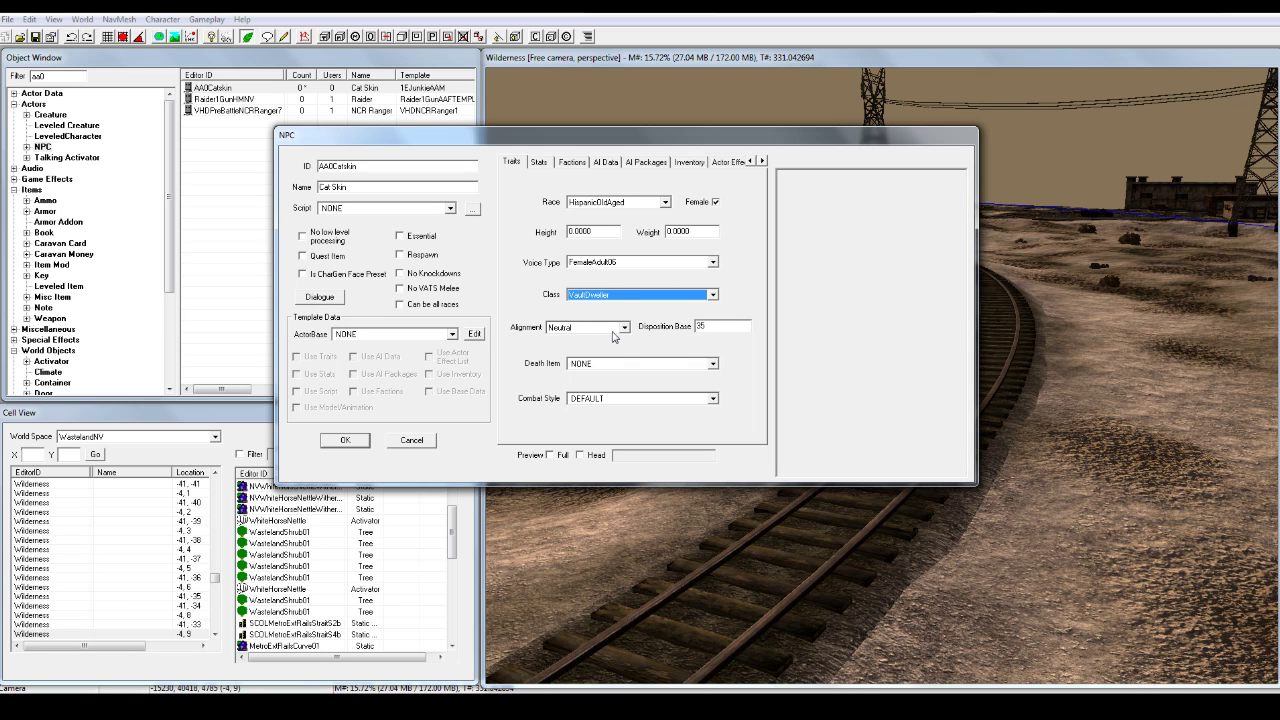
click(615, 330)
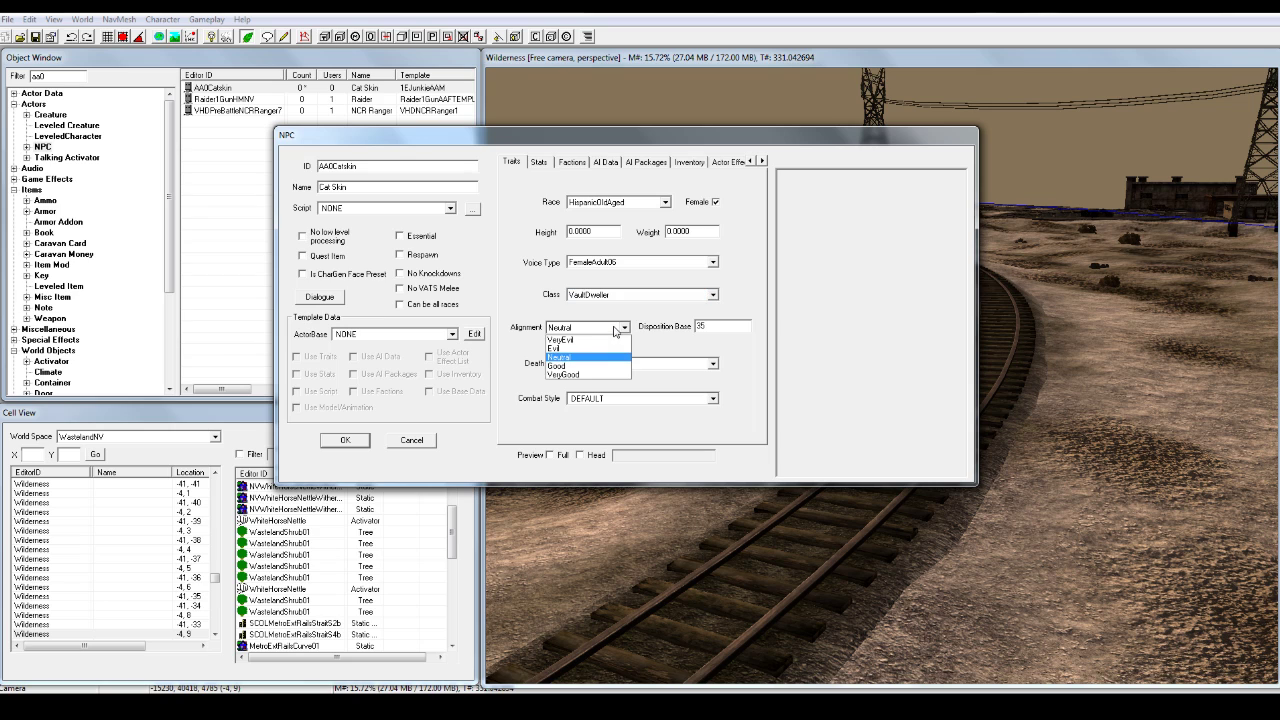
click(580, 366)
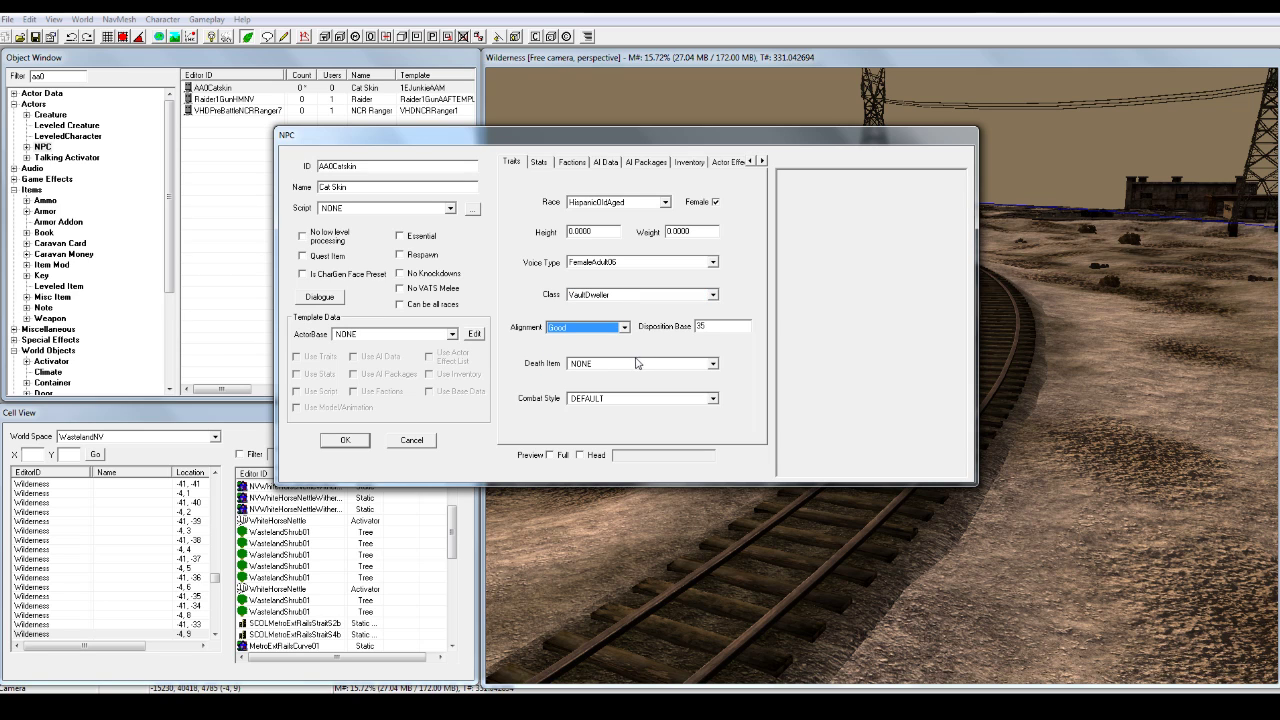
Show the full-body preview of the NPC and examine its face close up from the front.
click(563, 455)
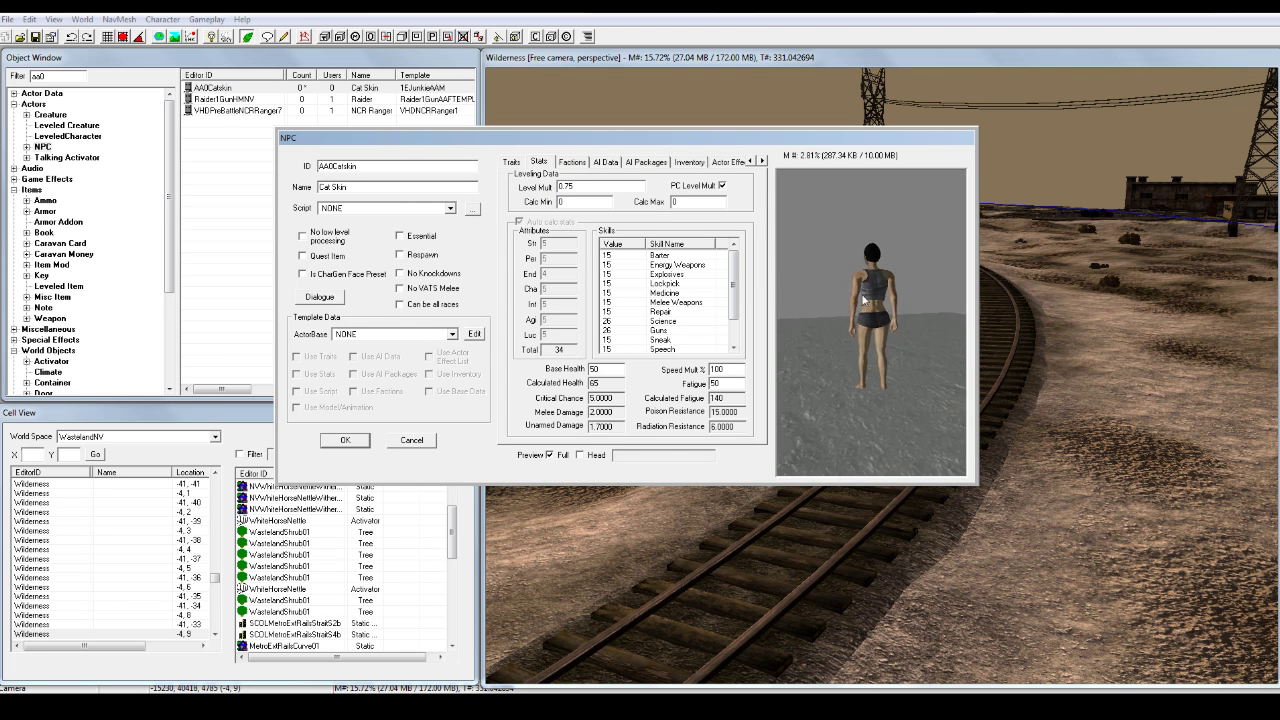
drag(863, 300, 901, 279)
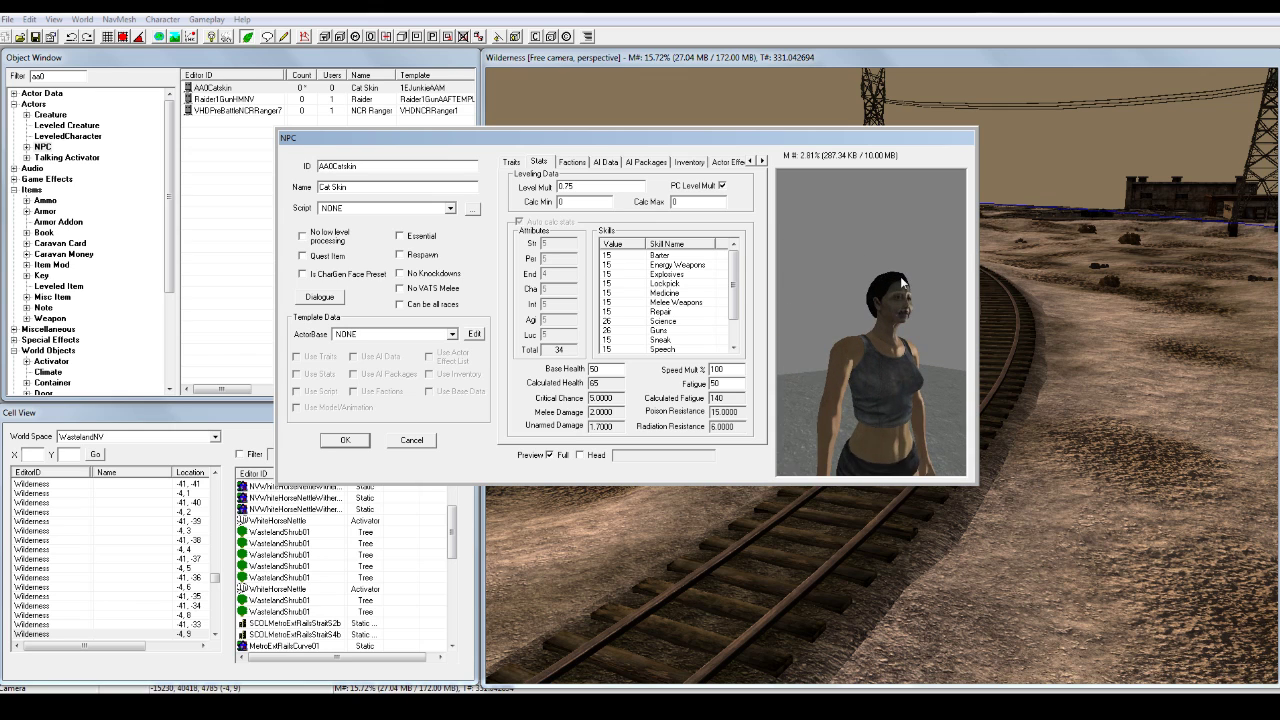
scroll(900, 277, up, 4)
drag(897, 271, 866, 309)
drag(852, 234, 850, 234)
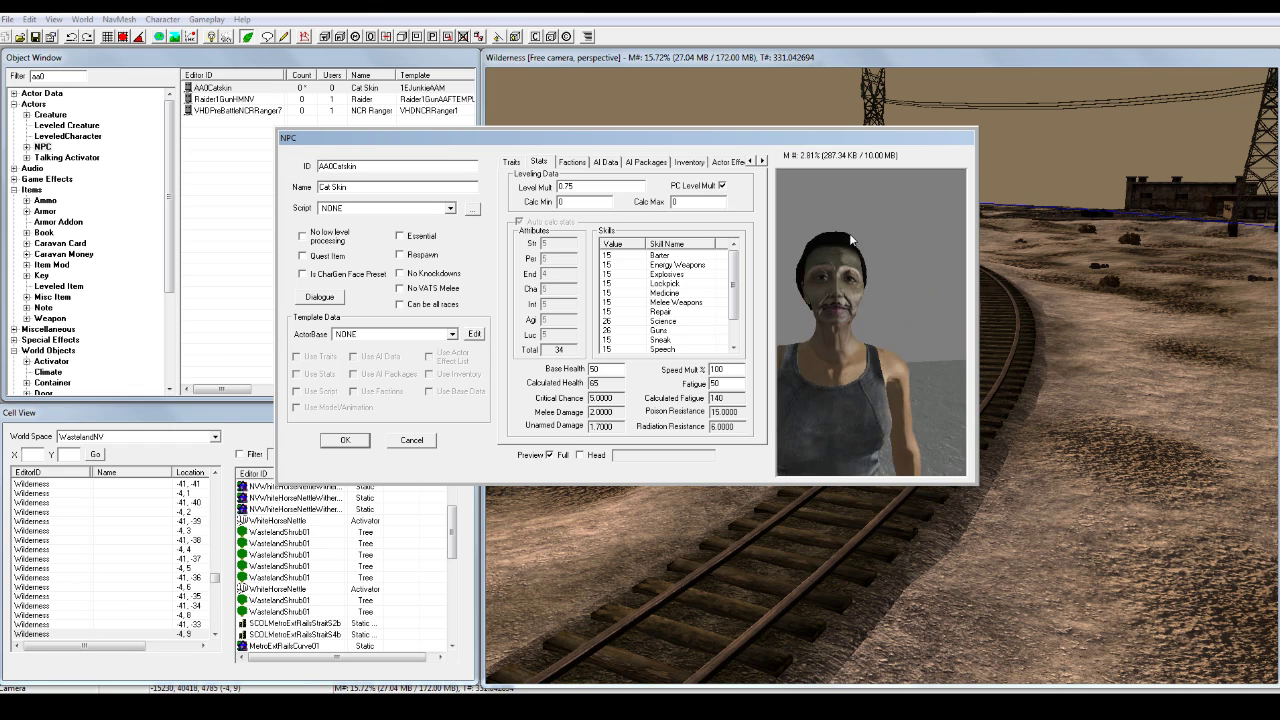
Turn off PC Level Mult and automatic stat calculation for the NPC.
click(722, 185)
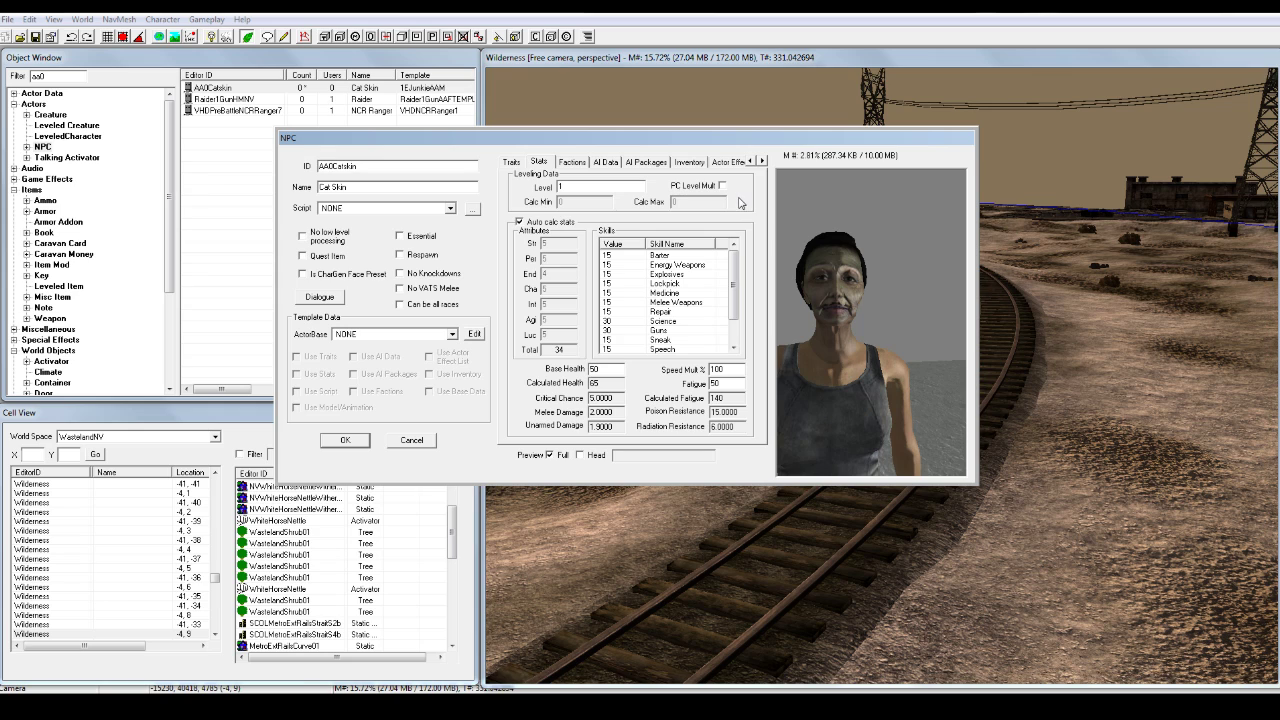
click(722, 185)
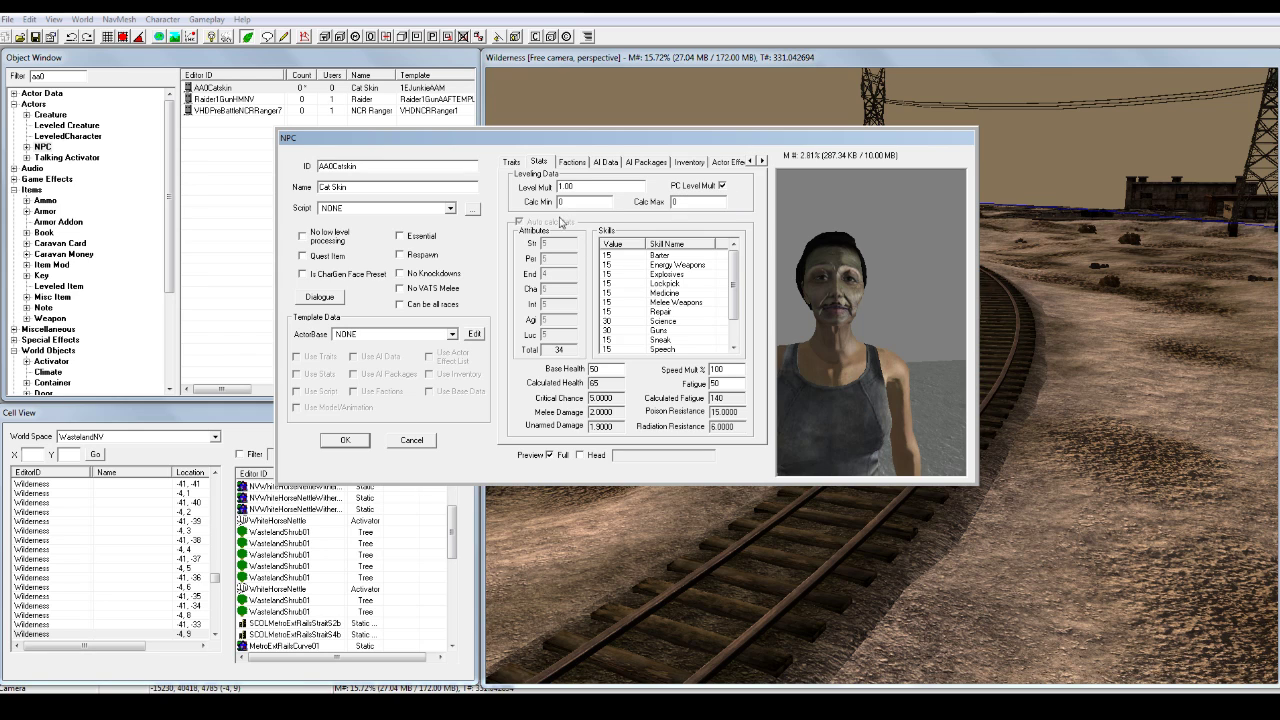
click(722, 186)
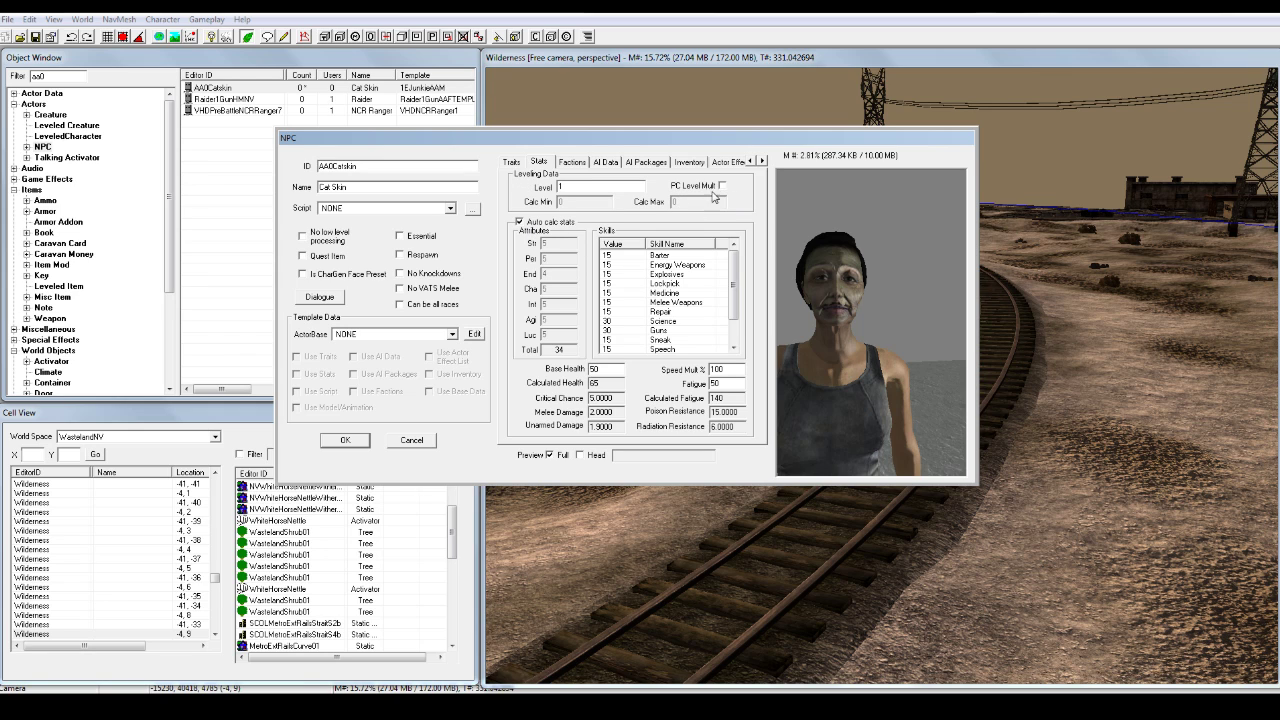
click(519, 222)
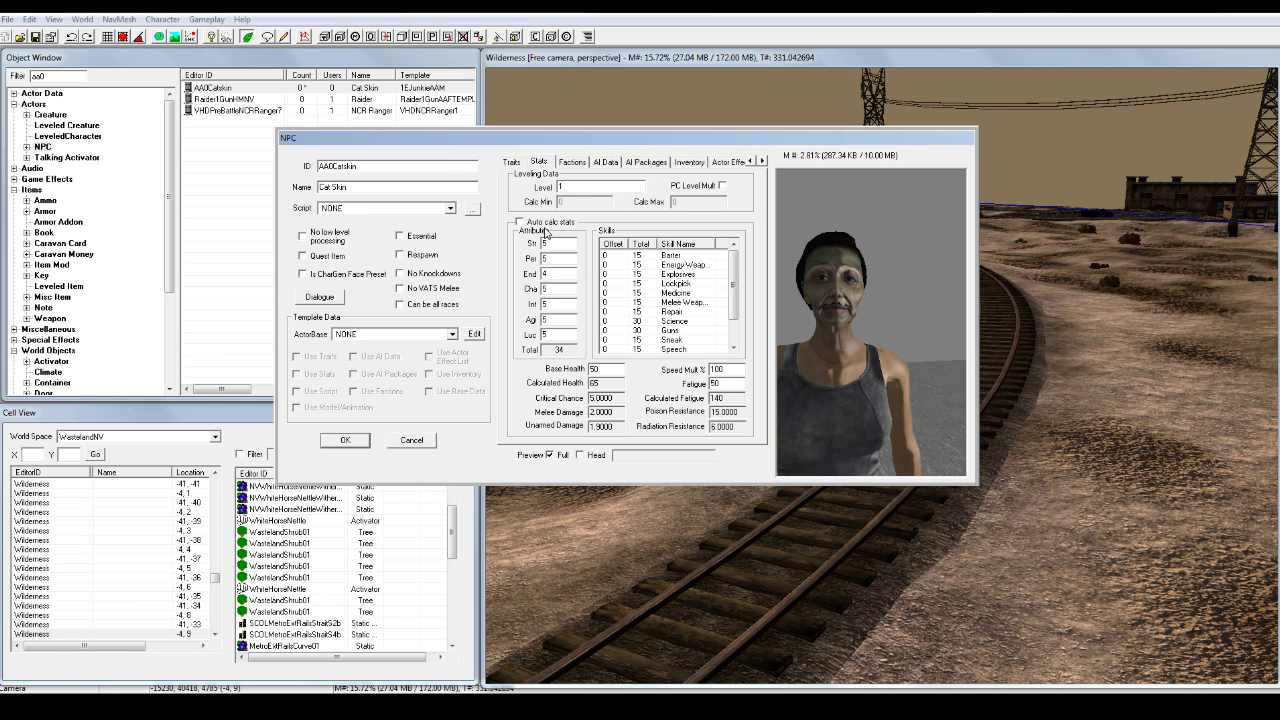
Set the NPC's Strength to 15 and its Base Health to 500.
double_click(565, 243)
text(15)
double_click(597, 369)
text(200)
drag(606, 370, 531, 370)
text(500)
Delete all existing faction entries from the NPC's factions and ranks.
click(573, 163)
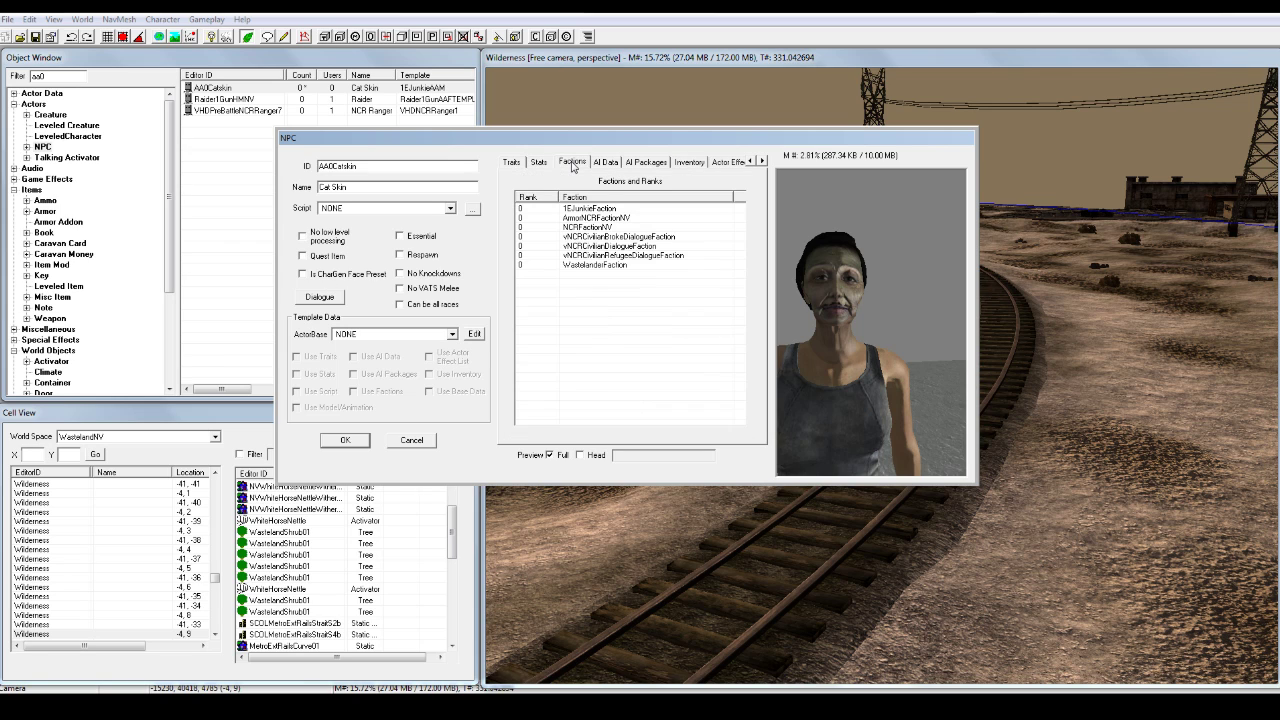
click(581, 257)
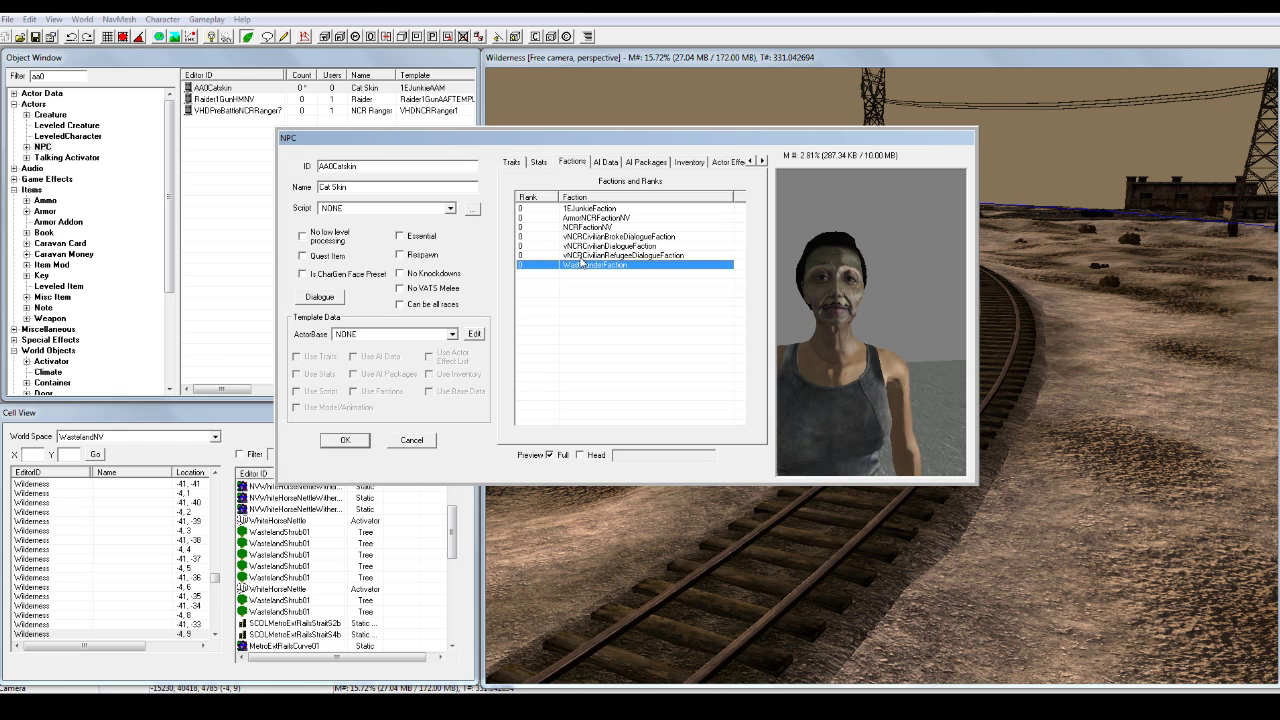
double_click(572, 256)
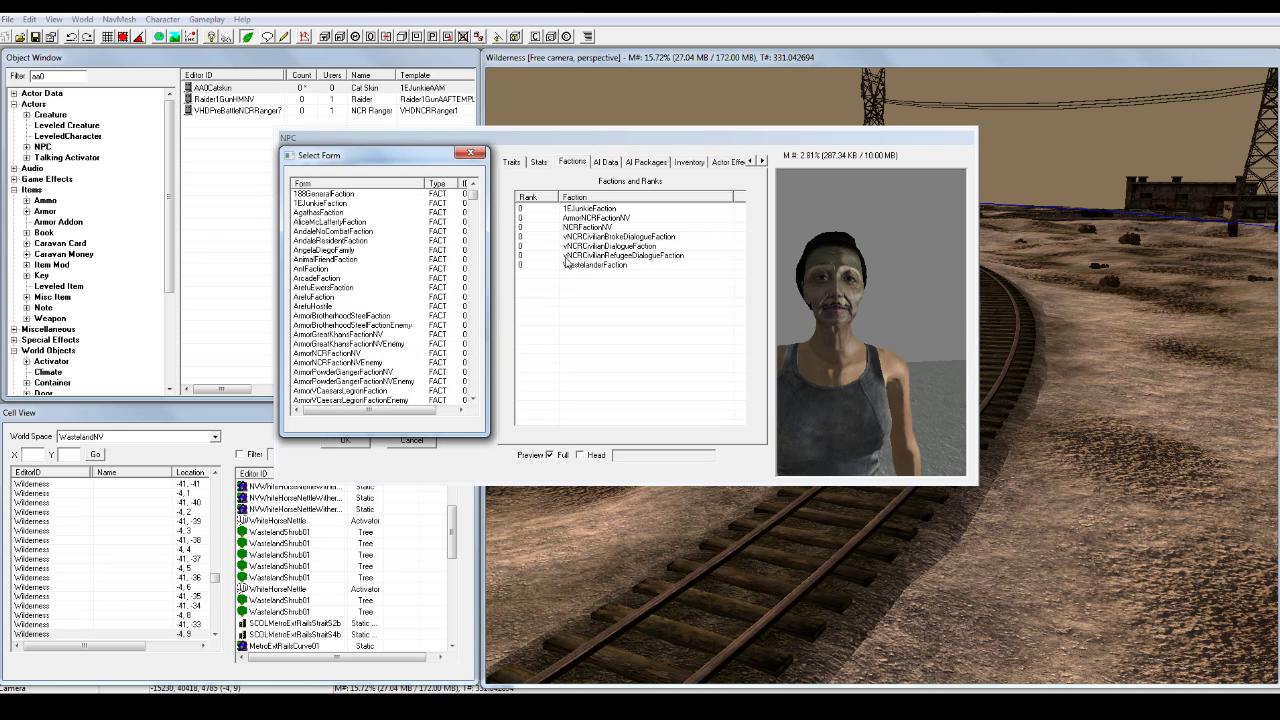
click(480, 152)
click(603, 217)
click(591, 265)
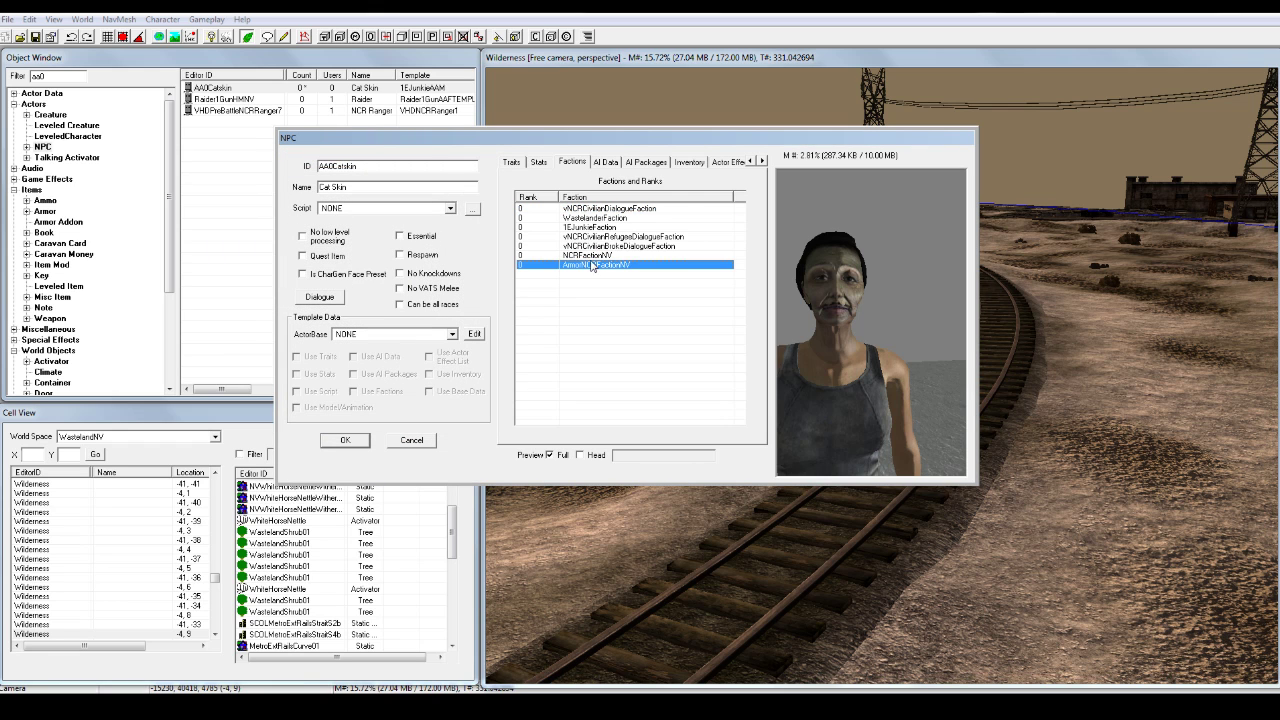
key(Delete)
click(591, 256)
key(Delete)
click(590, 247)
key(Delete)
click(588, 238)
key(Delete)
click(587, 228)
key(Delete)
click(589, 218)
key(Delete)
click(589, 208)
key(Delete)
Add PlayerFaction as a new faction for the NPC.
right_click(571, 241)
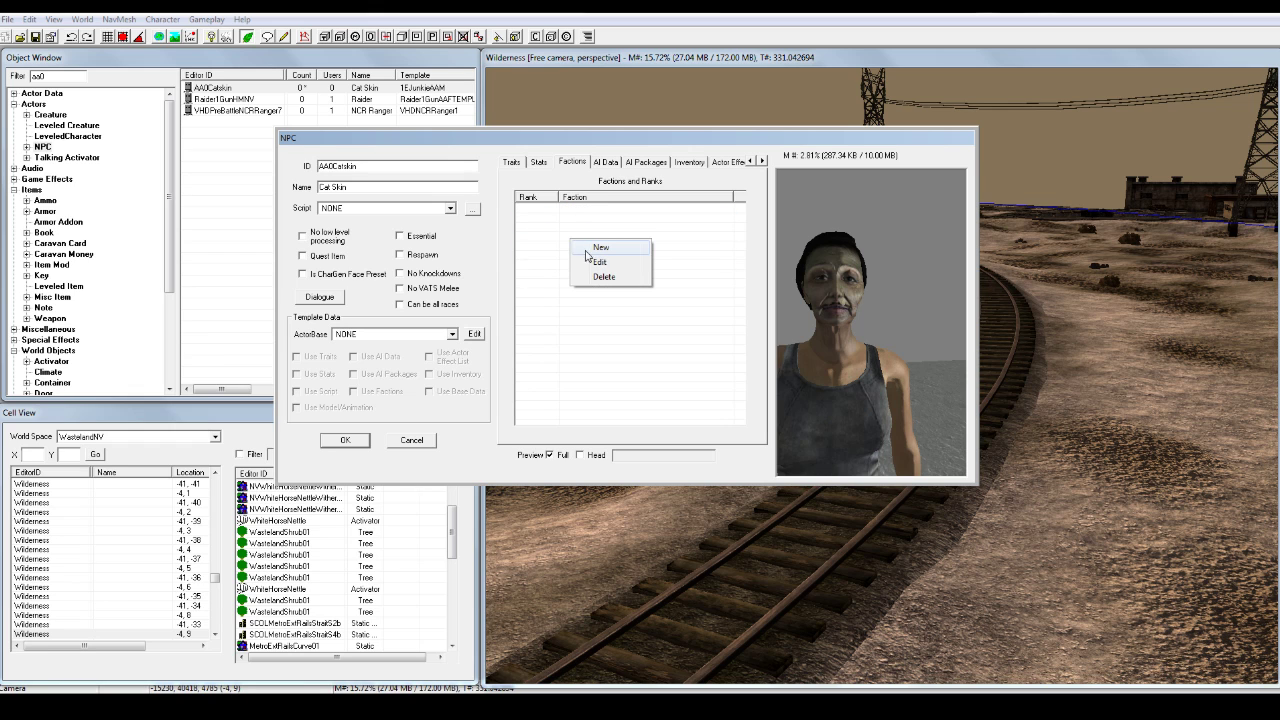
click(587, 249)
click(314, 213)
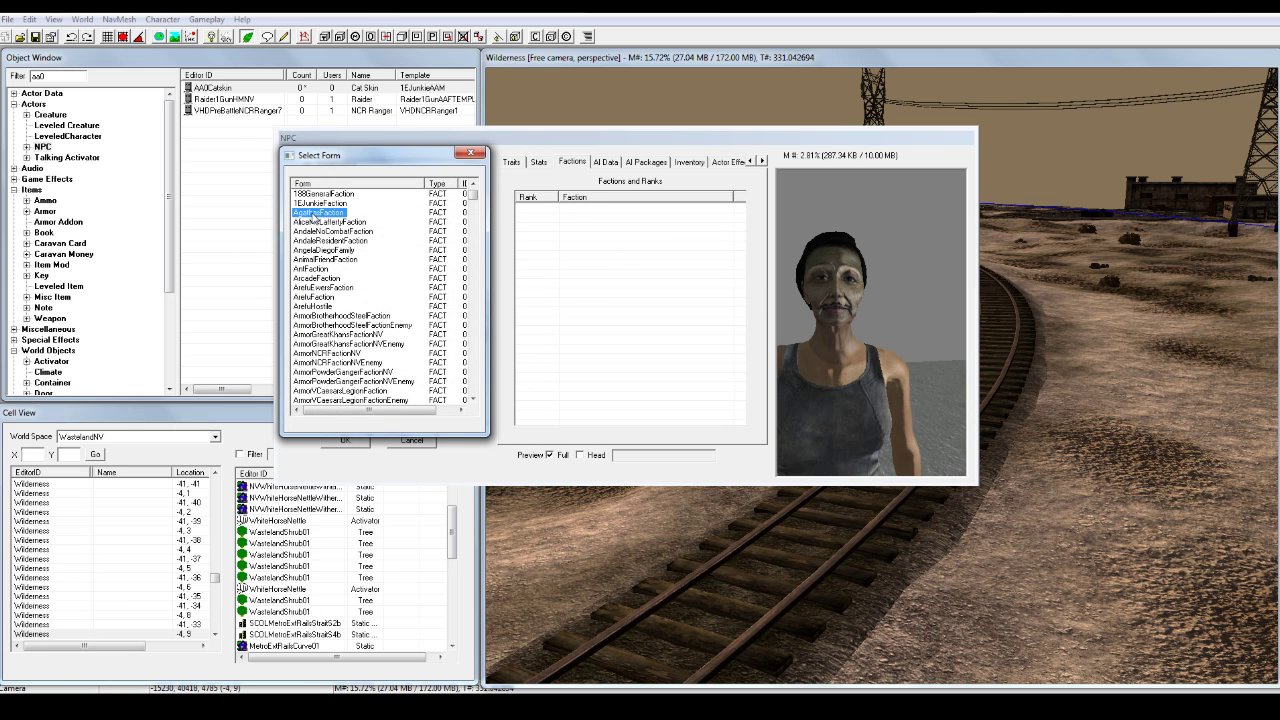
text(pl)
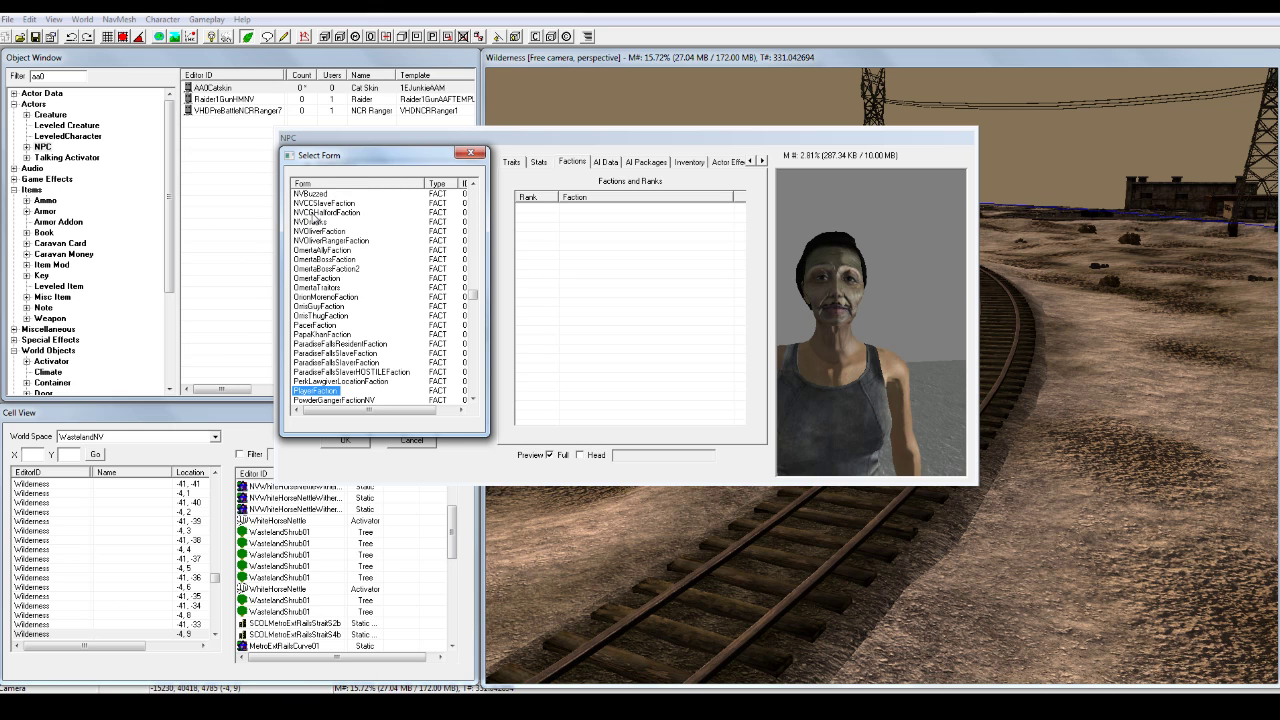
double_click(318, 392)
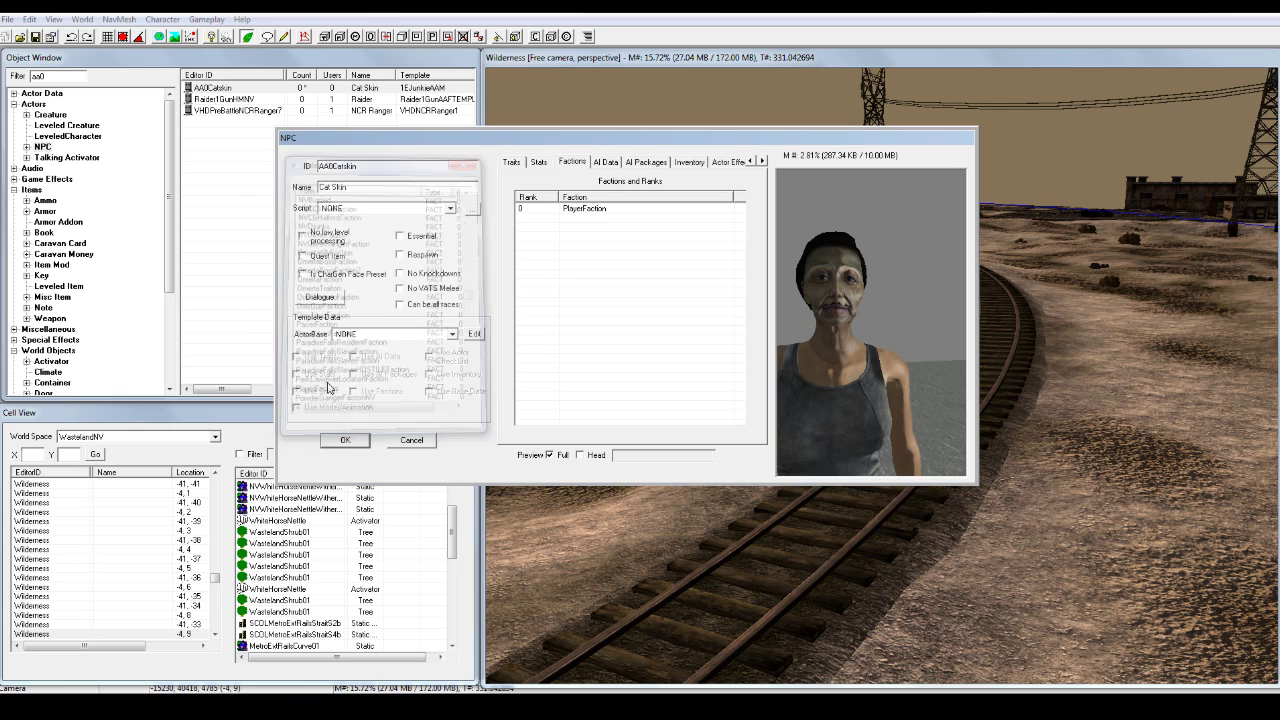
click(583, 210)
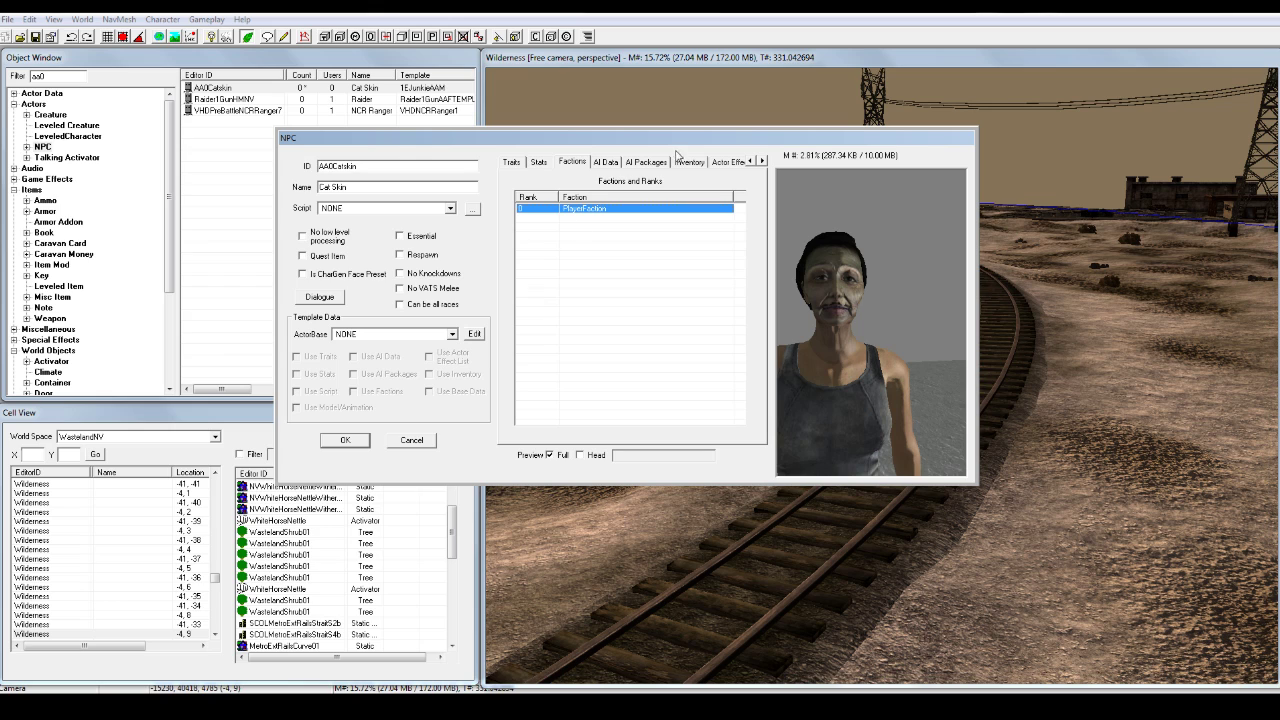
Choose Aggressive as the aggression level in the NPC's AI attributes.
click(606, 162)
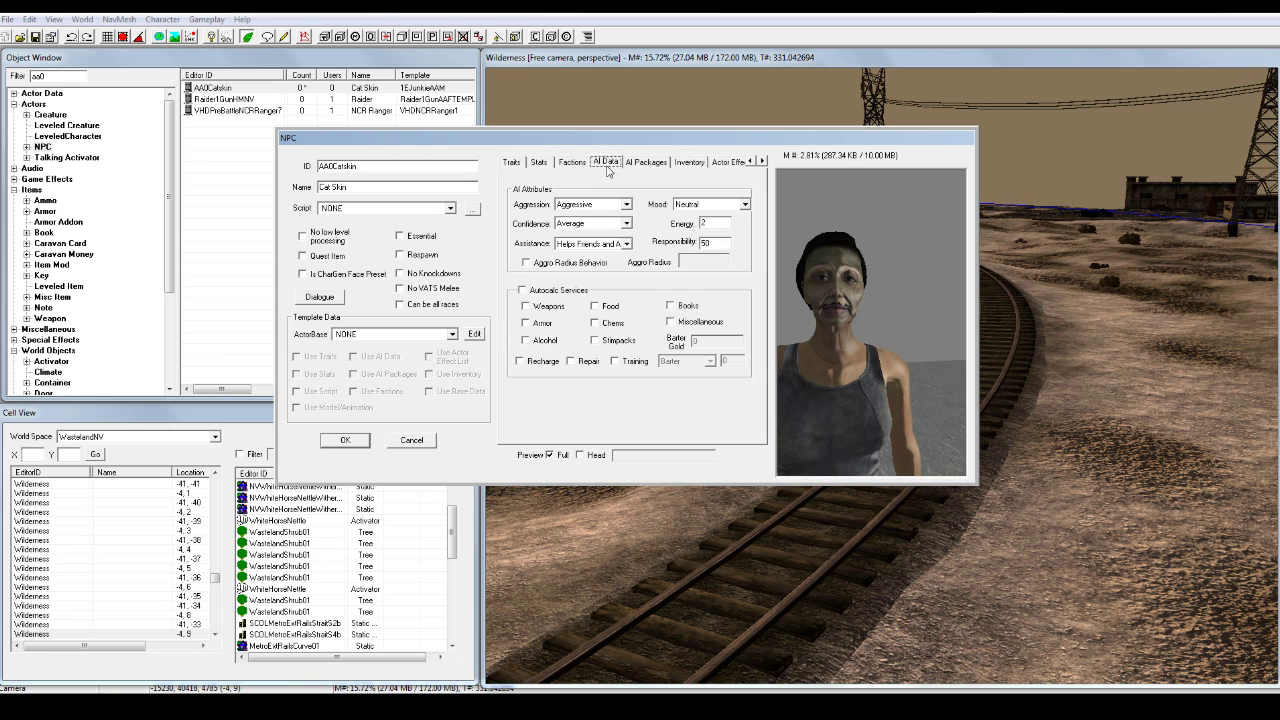
click(620, 205)
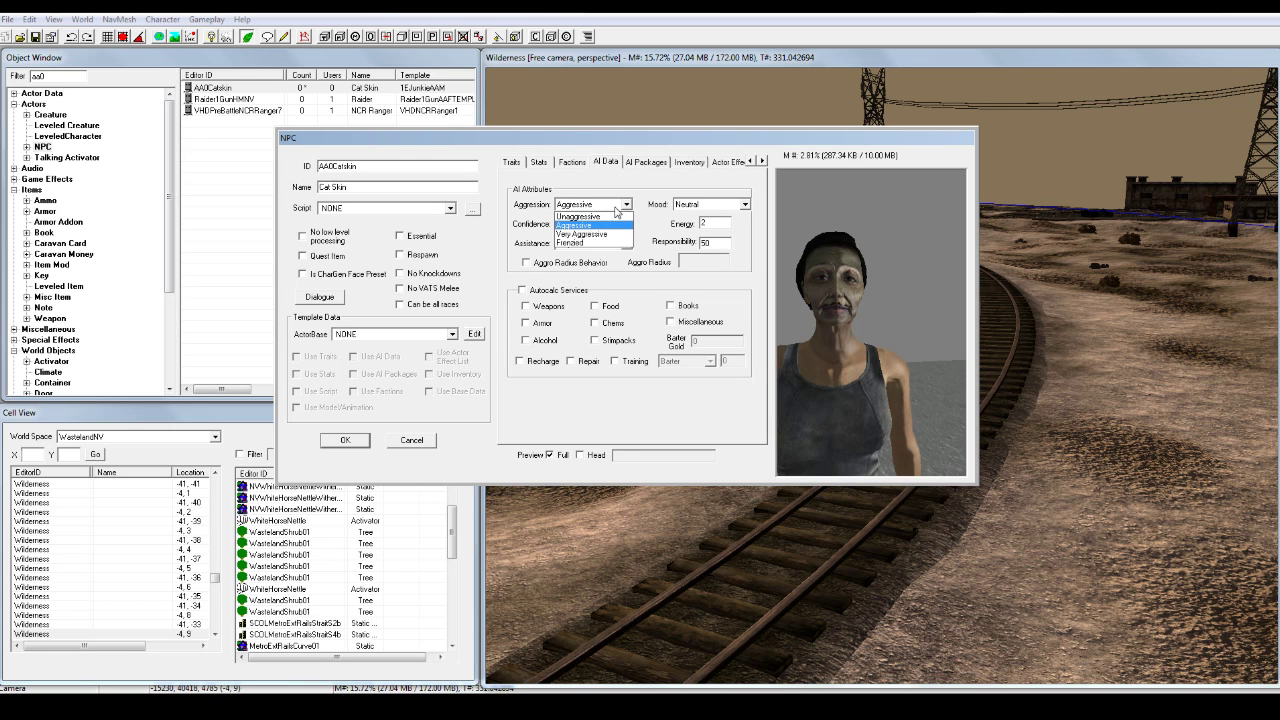
click(597, 227)
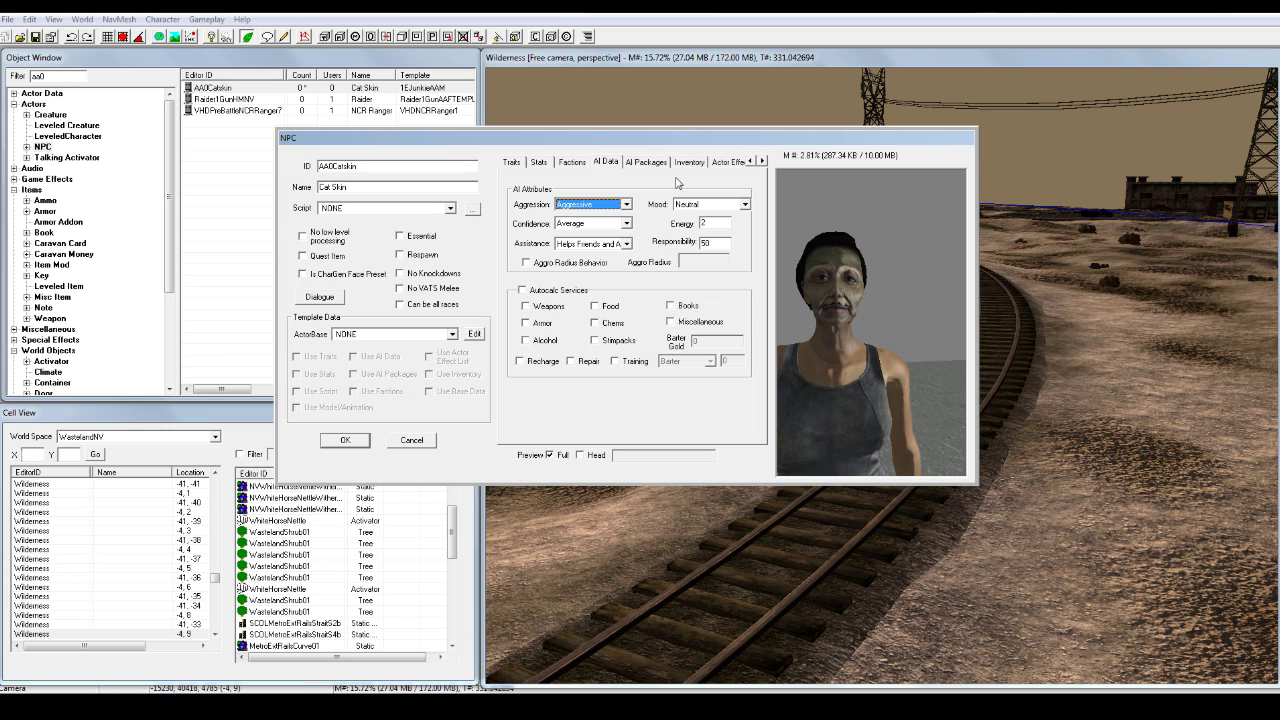
Select the JunkieSleep and JunkieSandbox entries among the NPC's AI packages.
click(631, 163)
drag(542, 235, 551, 217)
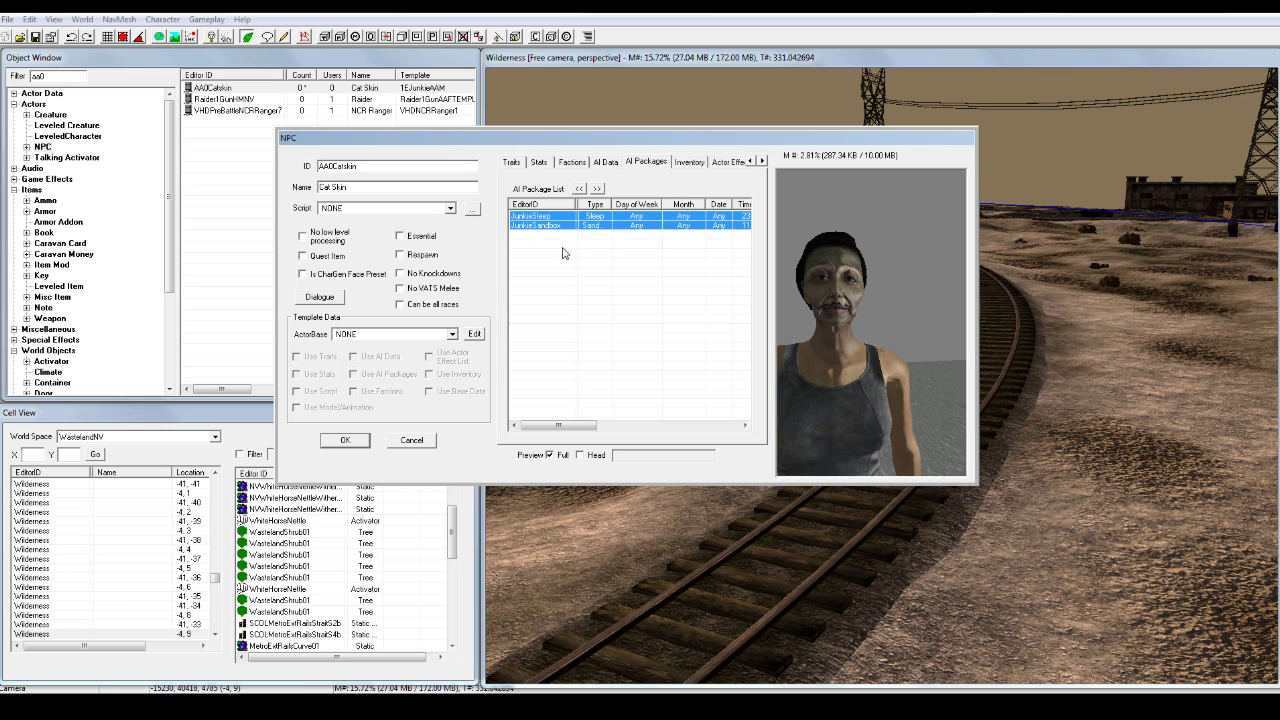